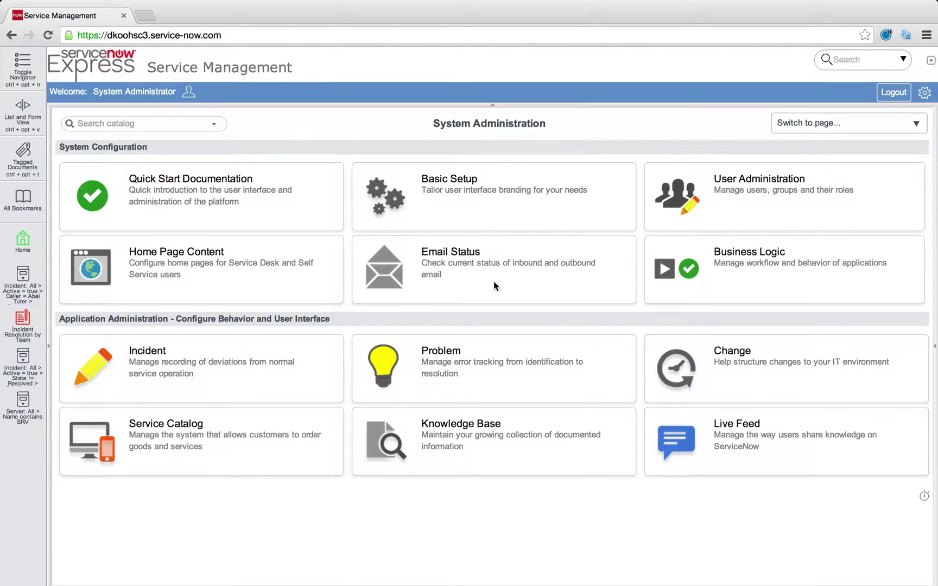
Open the REST API Explorer from the Web Services section of the Quick Start Documentation
click(195, 187)
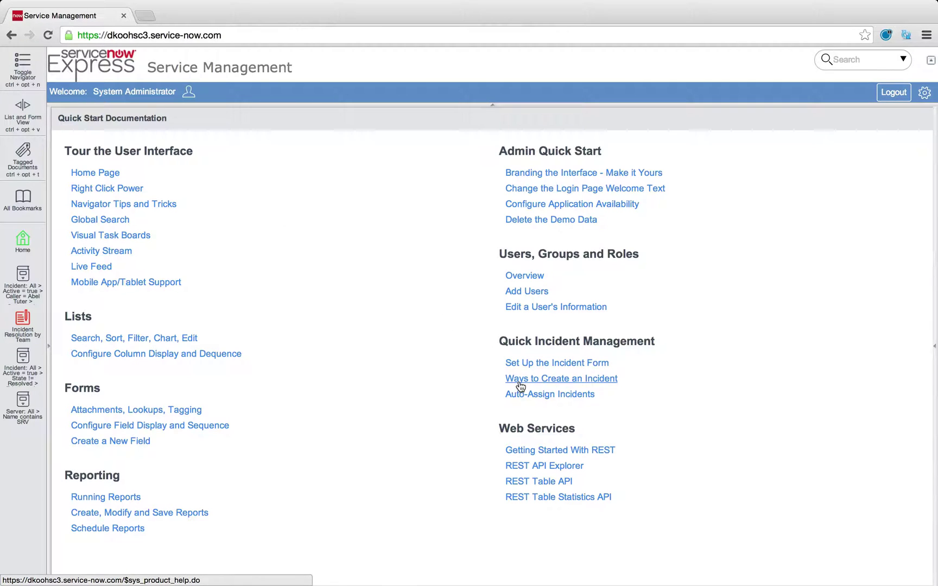
click(565, 467)
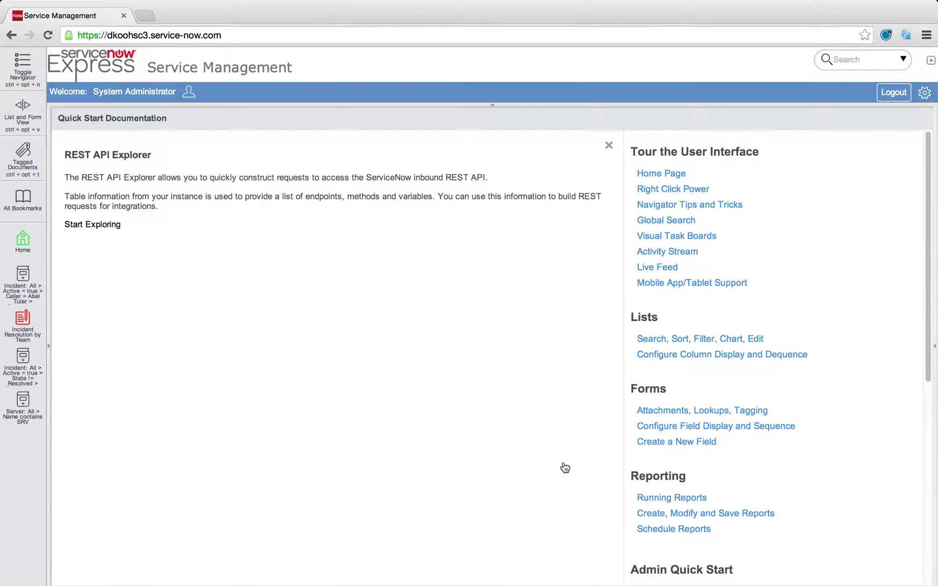
click(112, 233)
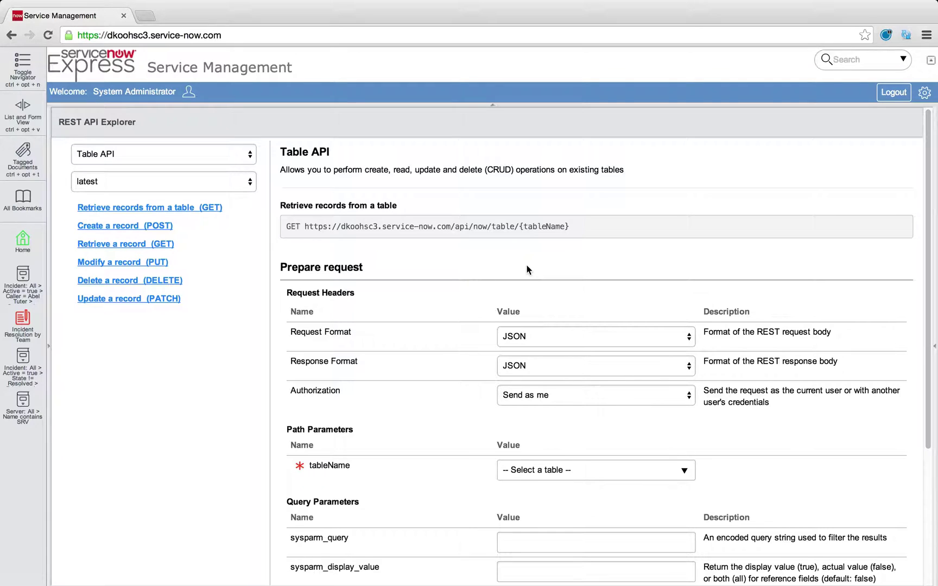
Set both the request format and the response format of the Table API request to XML
scroll(527, 267, down, 2)
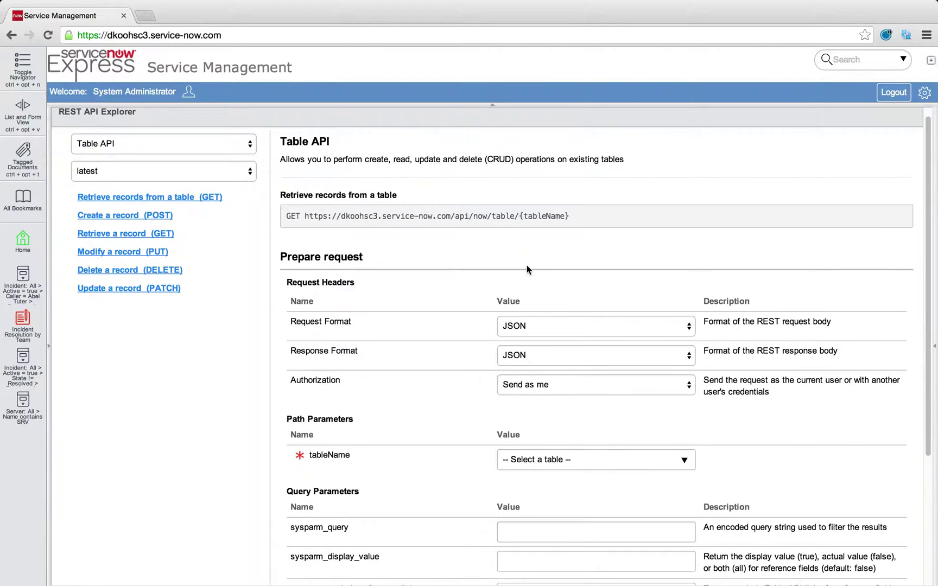
scroll(528, 267, down, 2)
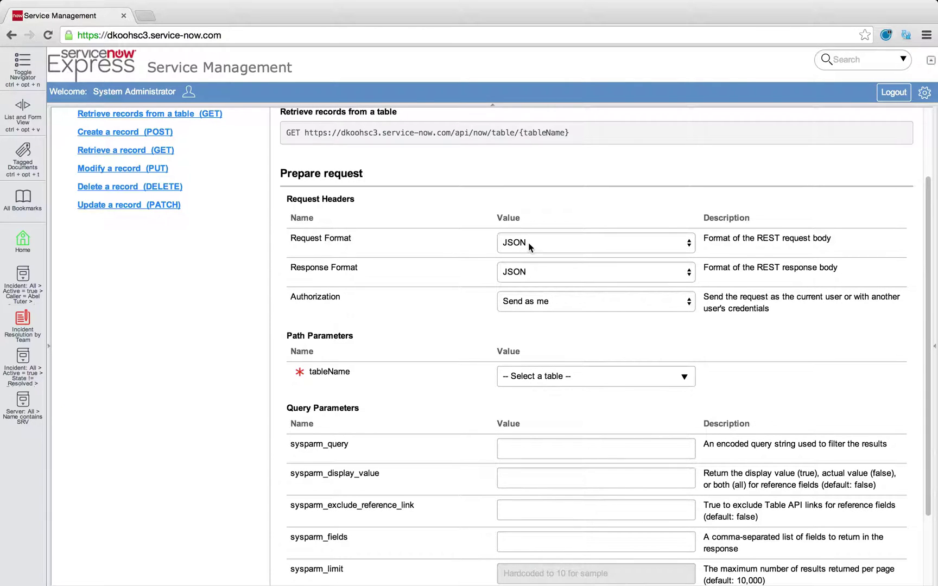
click(528, 243)
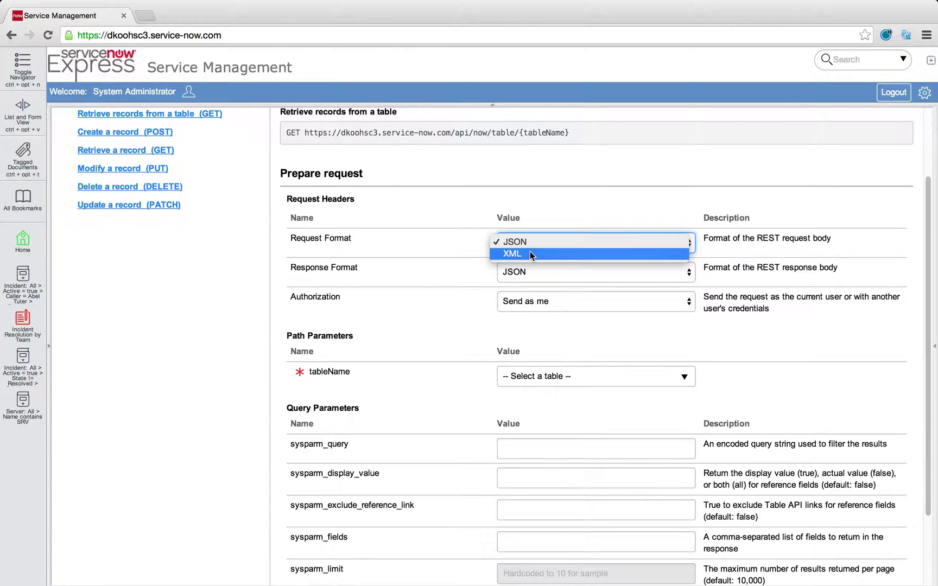
click(530, 253)
click(529, 272)
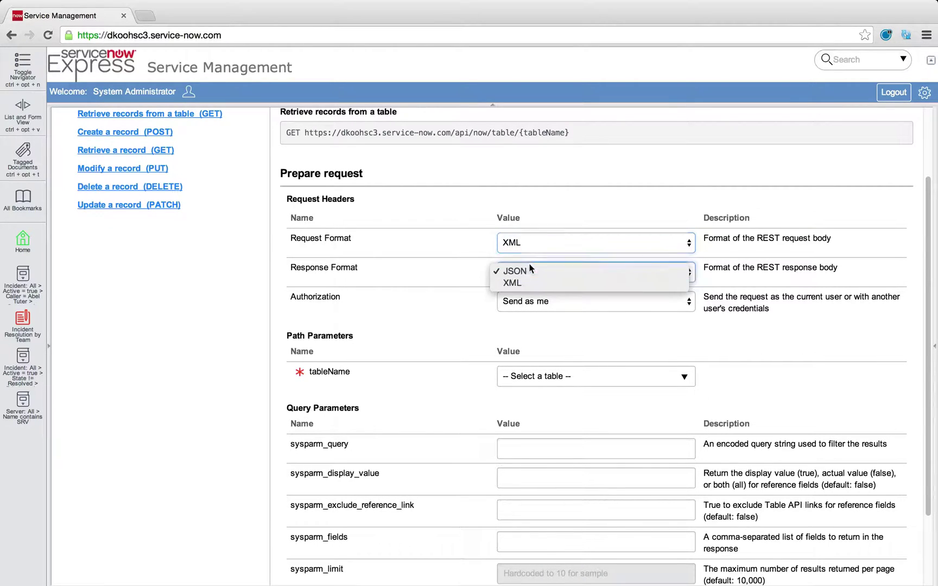
click(527, 282)
Switch the response format and the request format back to JSON
click(528, 276)
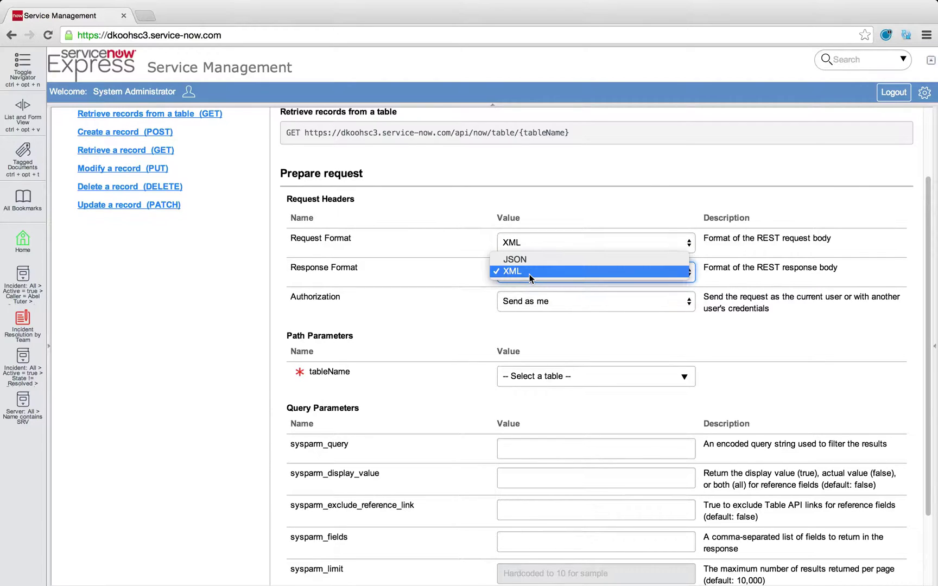
click(528, 255)
click(527, 243)
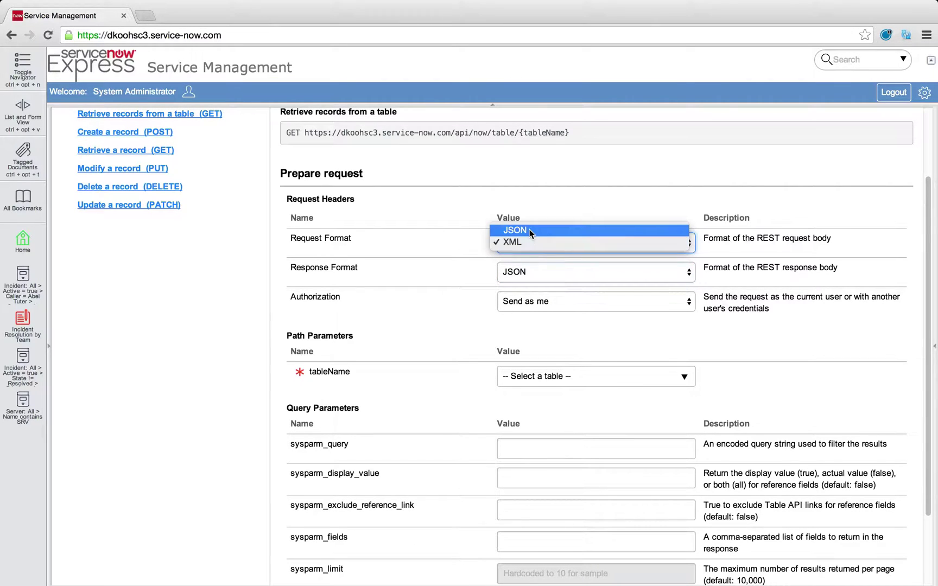
key(Escape)
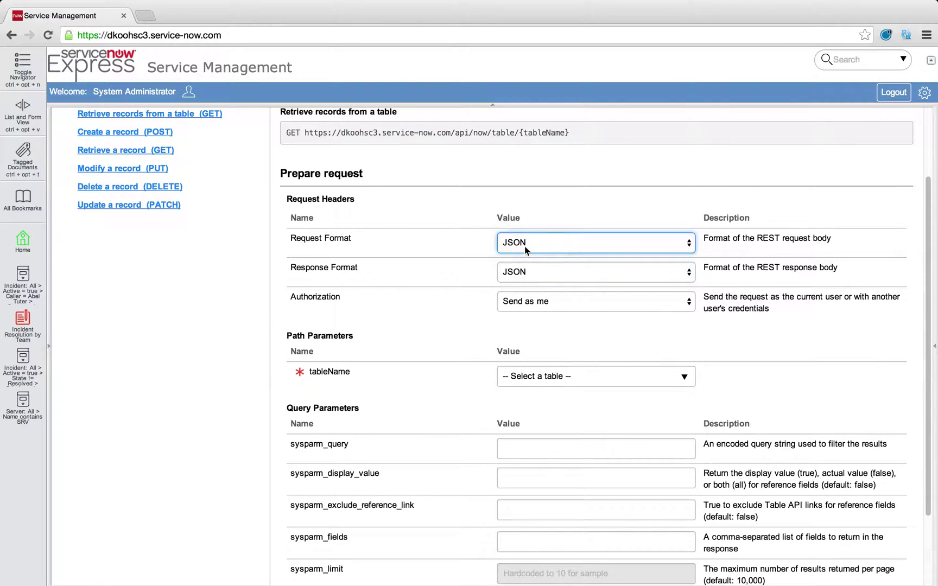
click(412, 293)
Review the authorization options and set the request to Send as another user
click(507, 303)
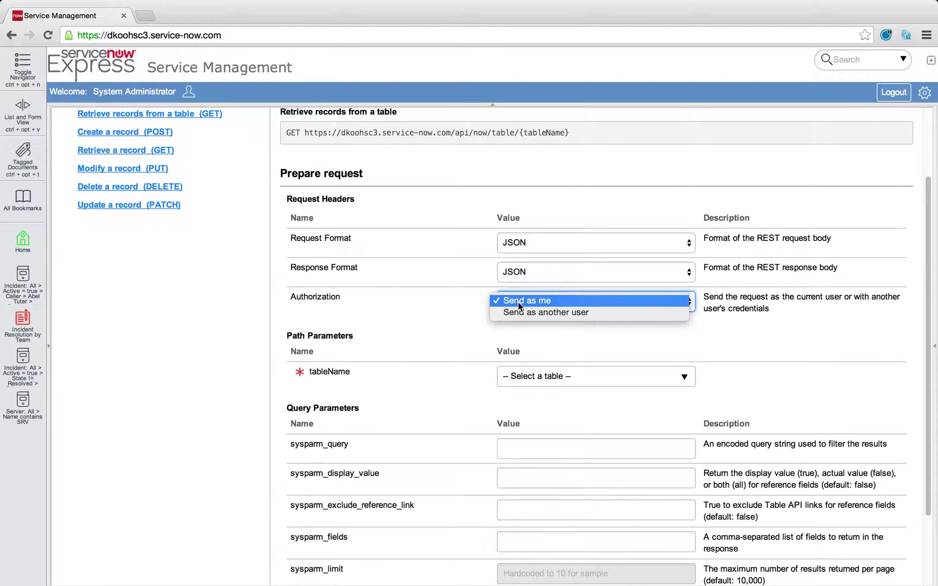
click(519, 301)
click(442, 301)
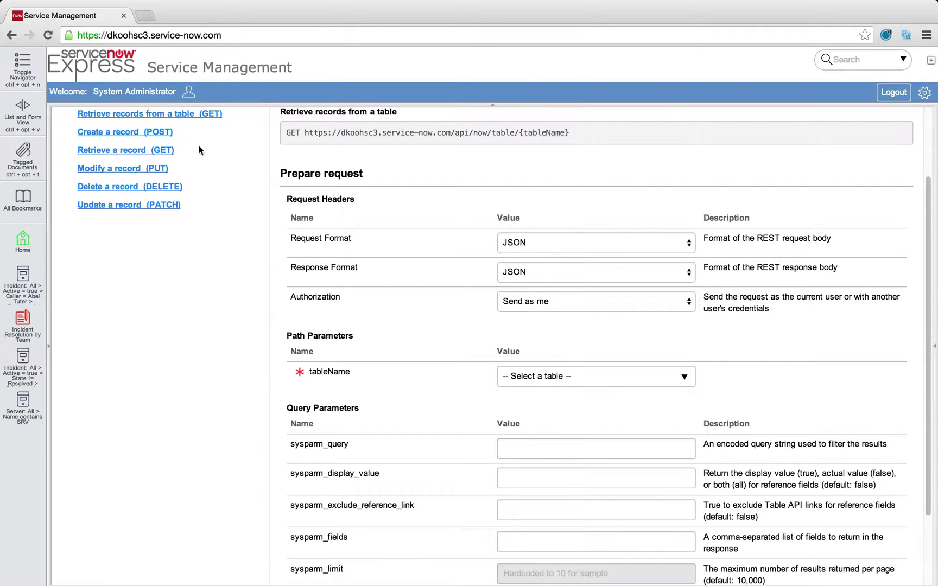
click(523, 302)
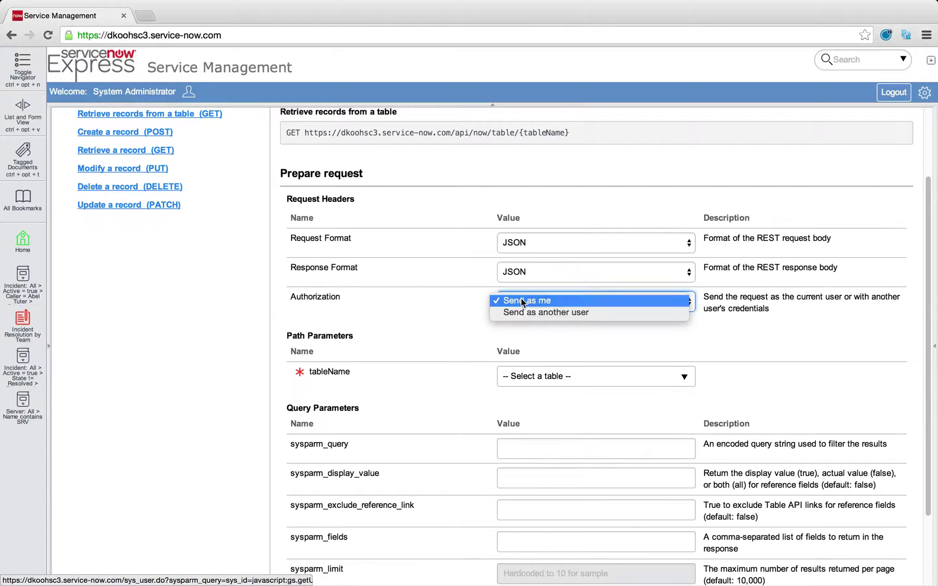
click(532, 312)
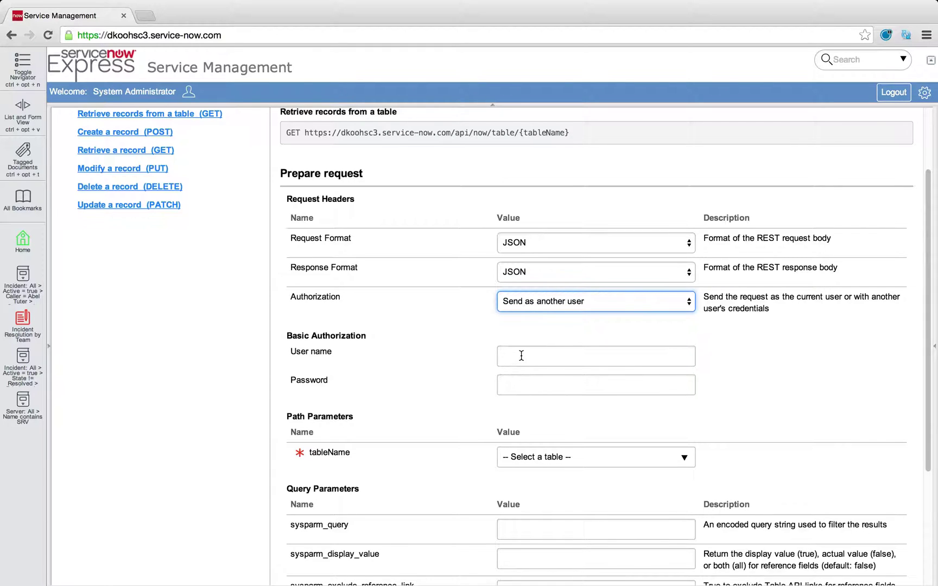
Return the request's authorization to Send as me
click(541, 307)
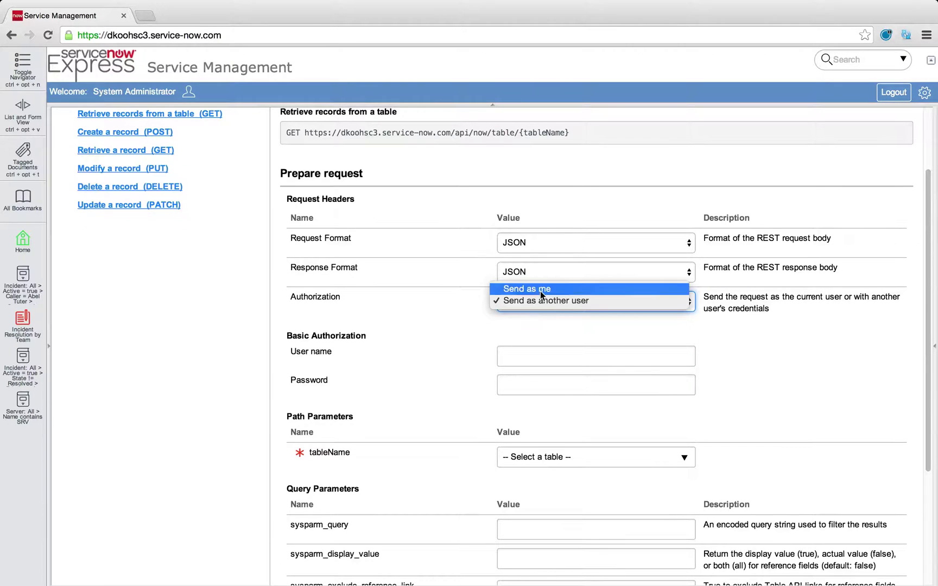
click(540, 292)
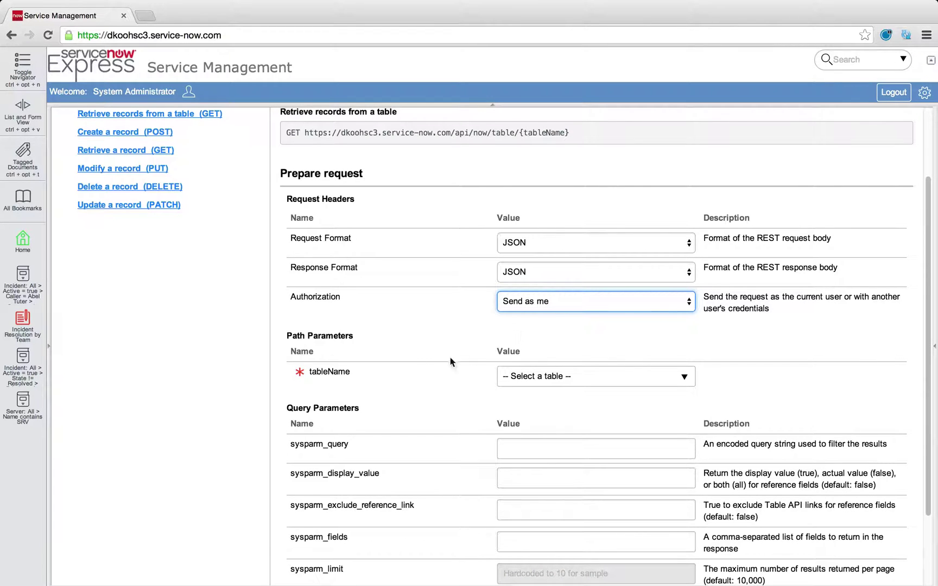
click(423, 365)
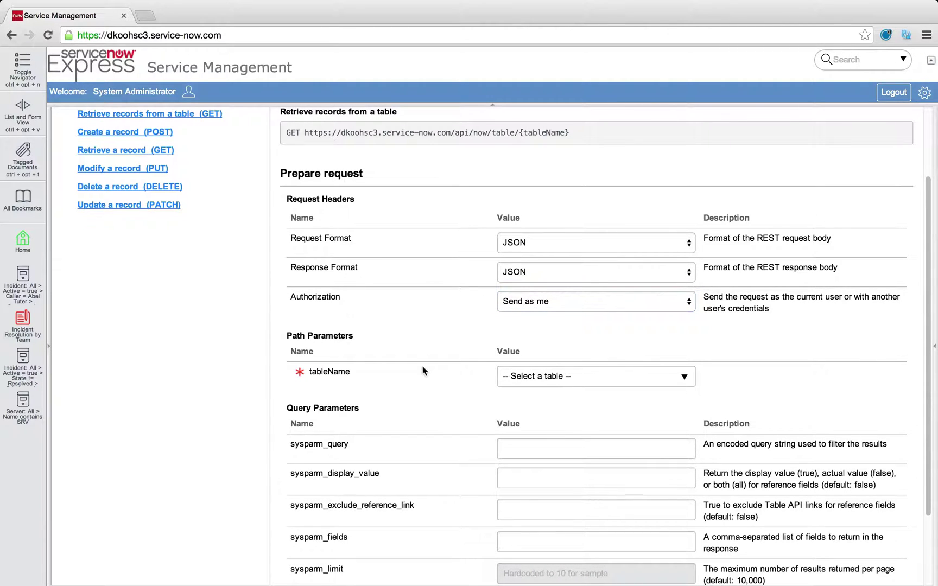
Choose Incident as the tableName path parameter and send the request to retrieve its records
click(552, 377)
text(in)
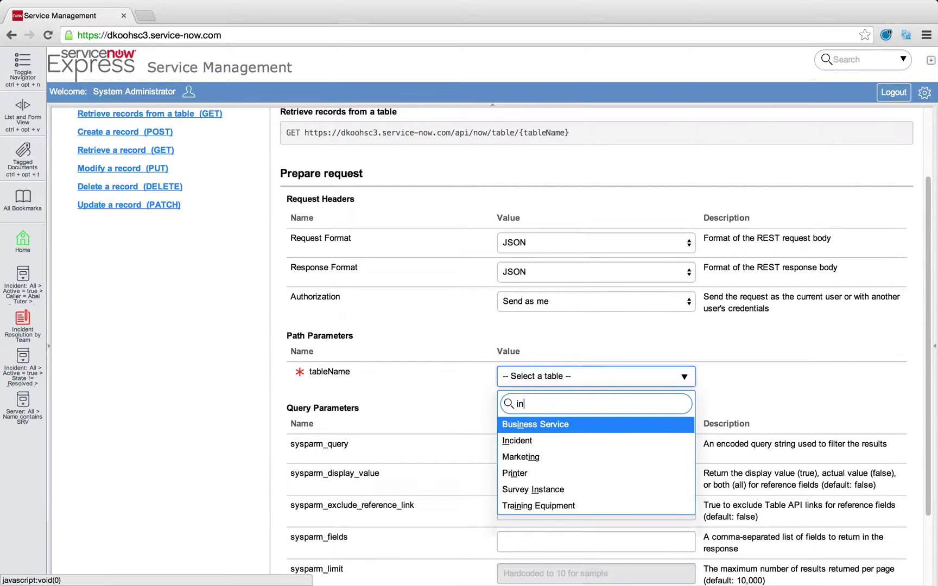
click(530, 441)
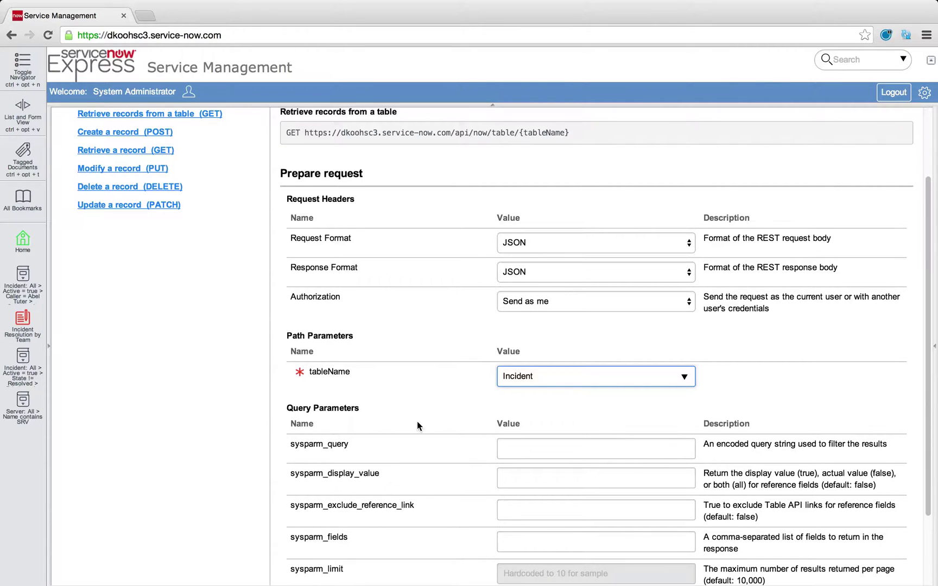
scroll(417, 422, down, 3)
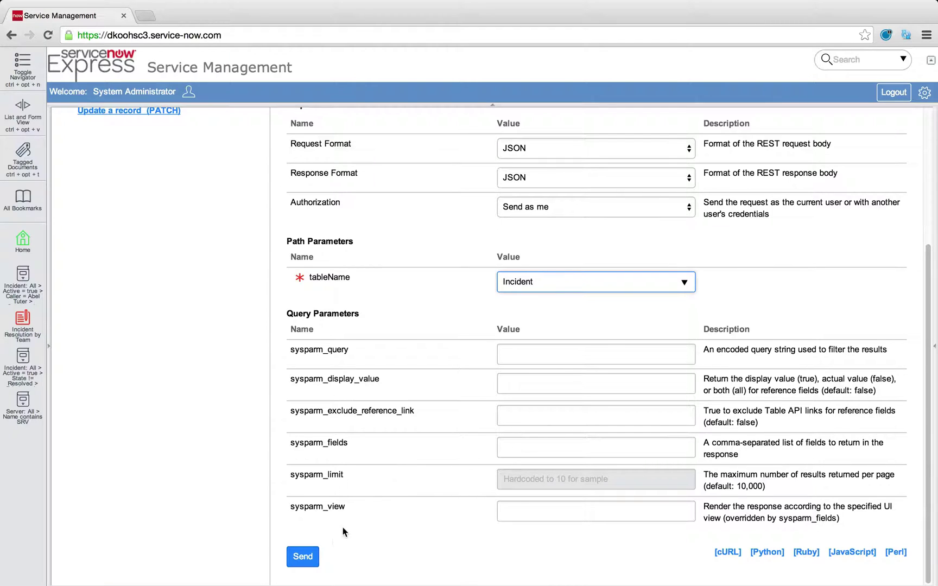
click(318, 556)
Examine the request details, the response status and headers, and the incident records in the JSON response body
scroll(314, 554, down, 5)
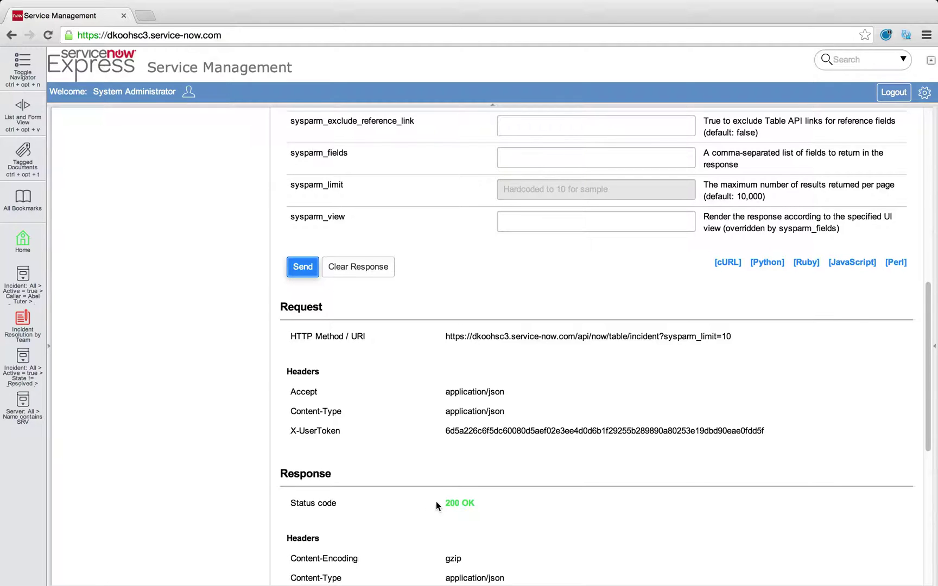
scroll(511, 497, down, 5)
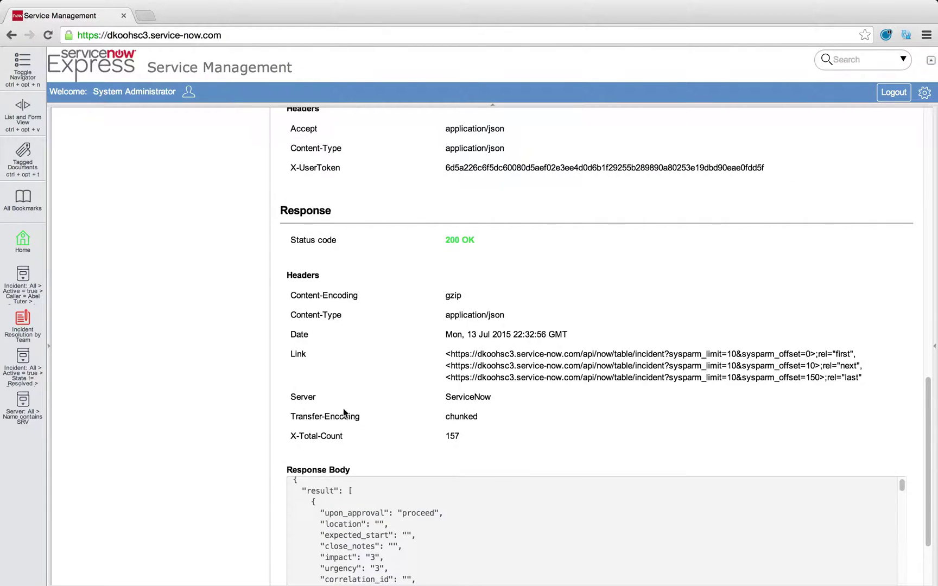
scroll(240, 437, down, 2)
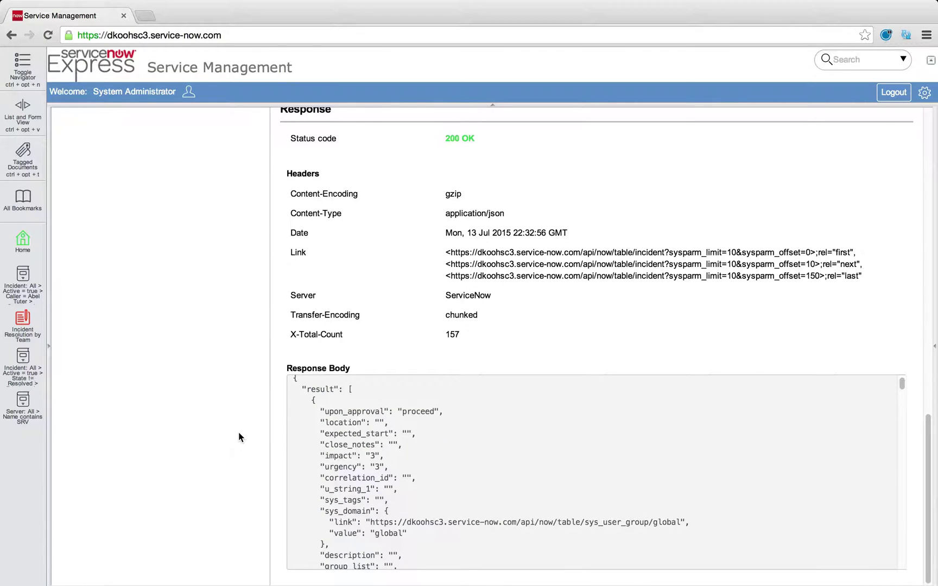
scroll(413, 473, down, 3)
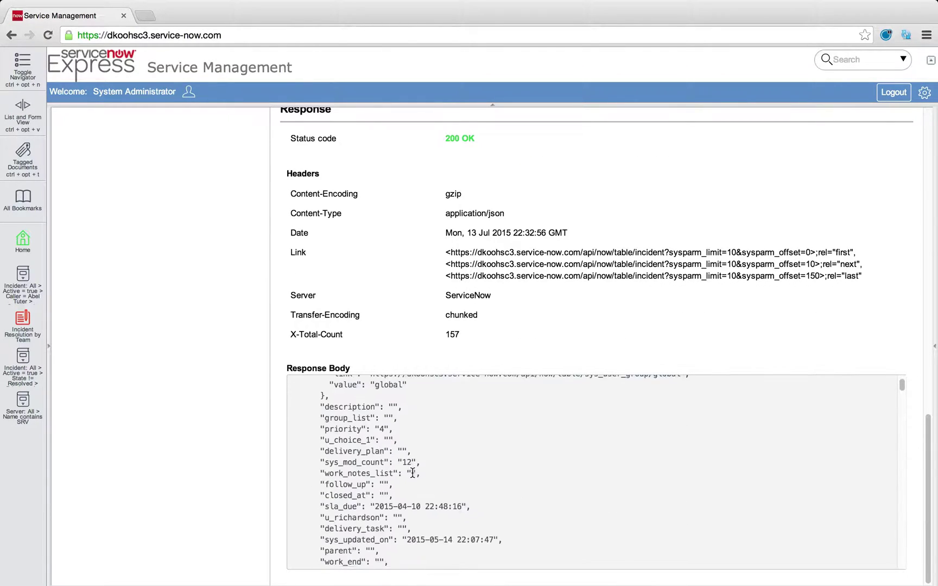
scroll(413, 474, down, 10)
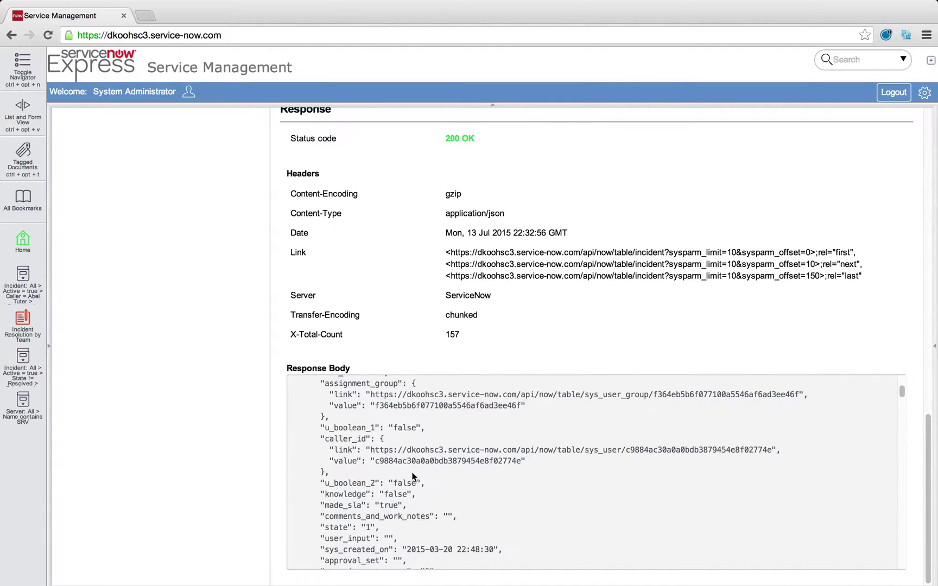
scroll(413, 477, down, 3)
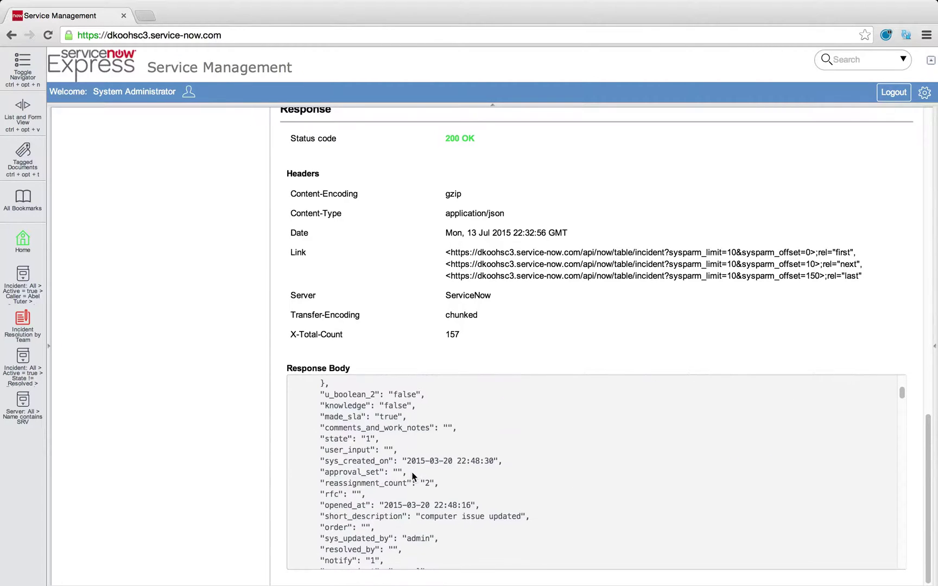
scroll(413, 477, down, 5)
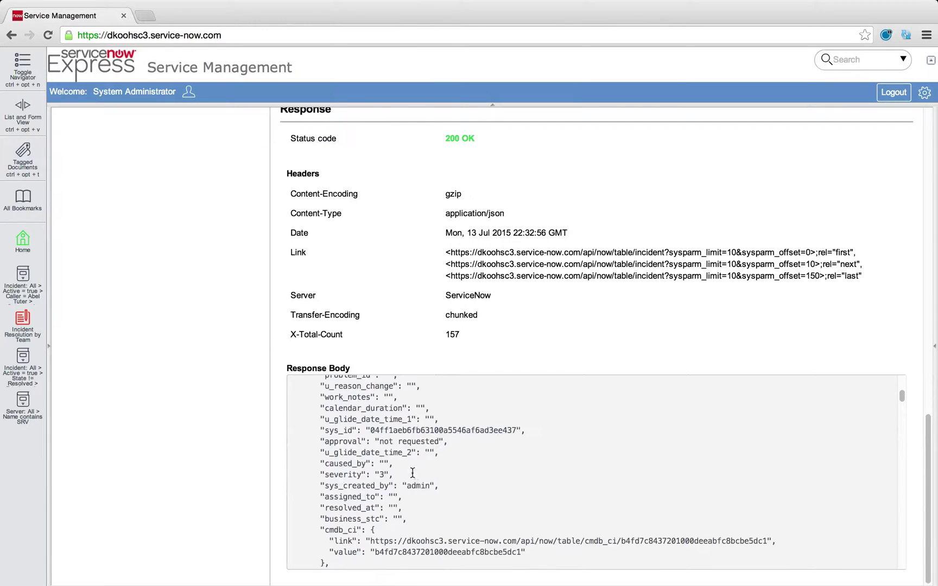
scroll(413, 477, down, 4)
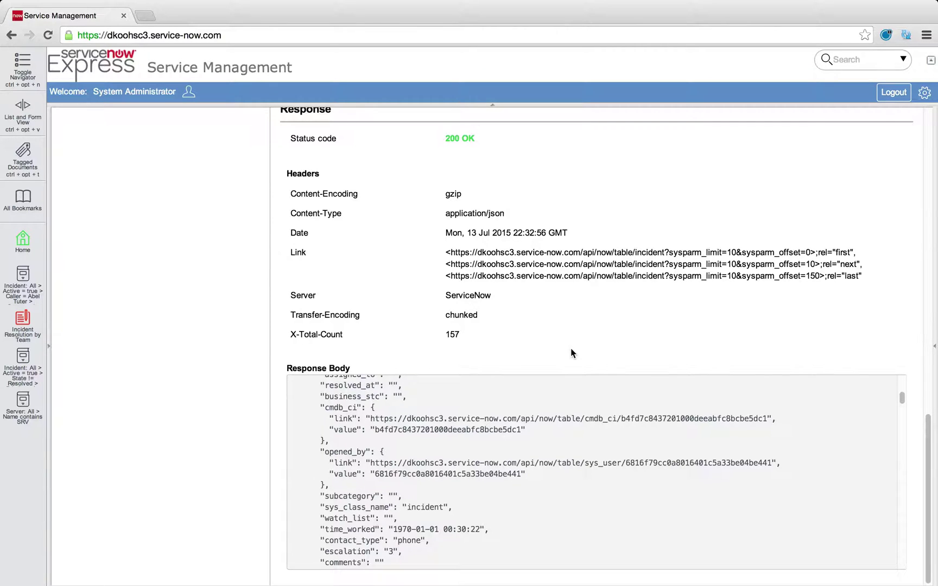
scroll(597, 417, down, 10)
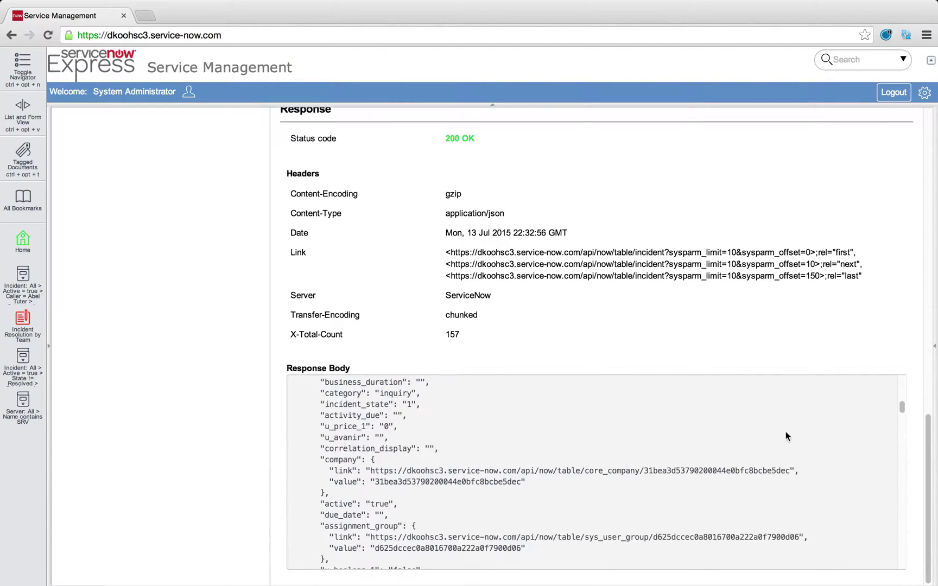
drag(899, 410, 900, 427)
drag(900, 437, 902, 383)
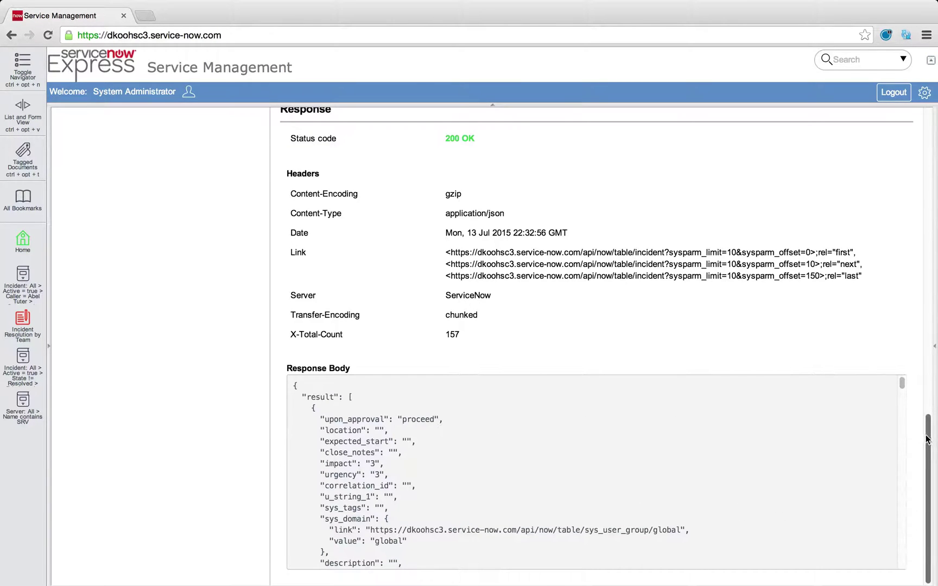
Open the JavaScript code sample for the incident request and highlight the credentials in its Authorization header line
drag(926, 423, 933, 213)
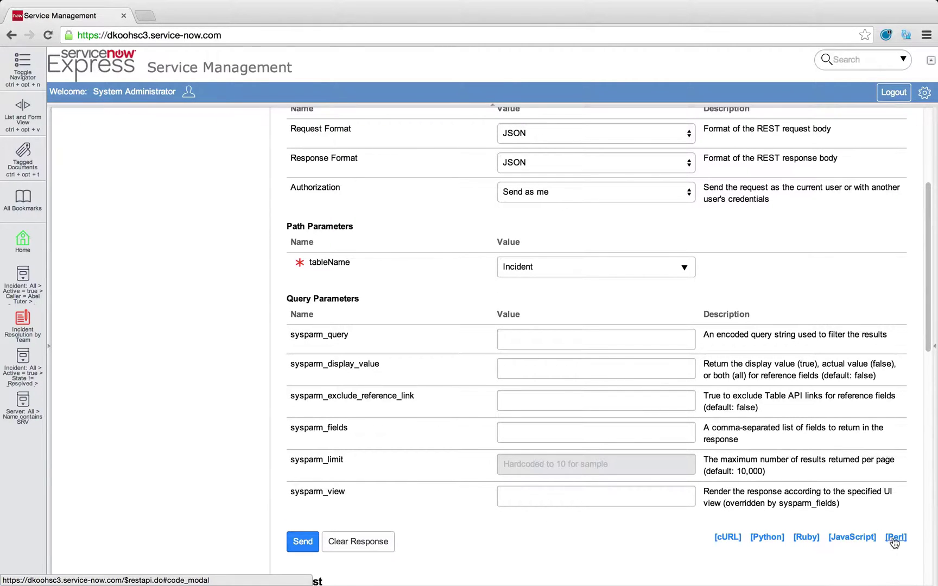
click(862, 541)
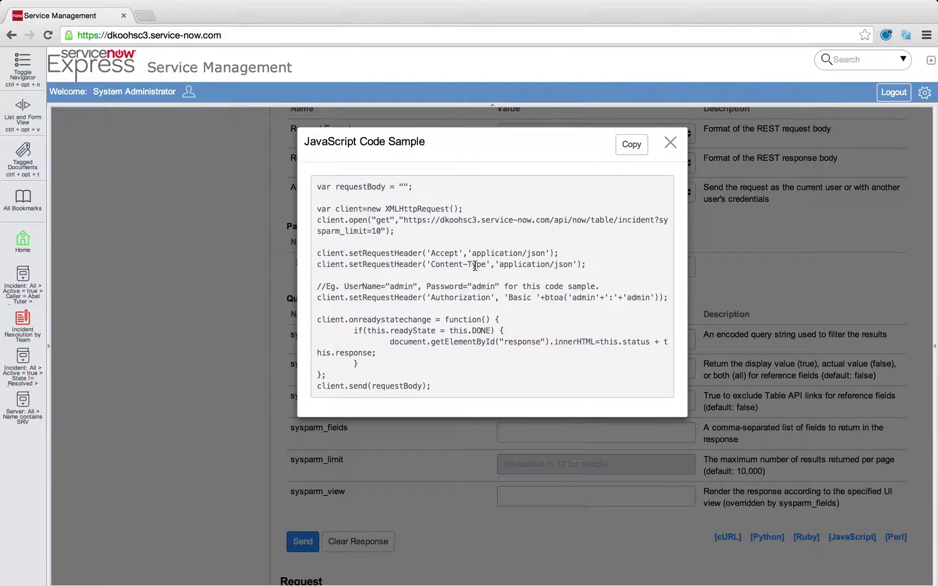
drag(325, 191, 481, 385)
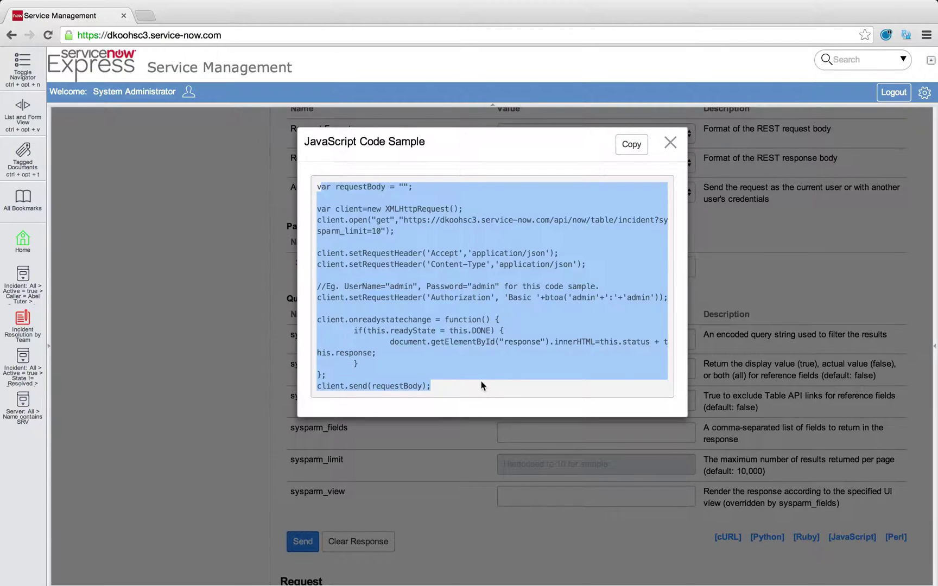
click(479, 372)
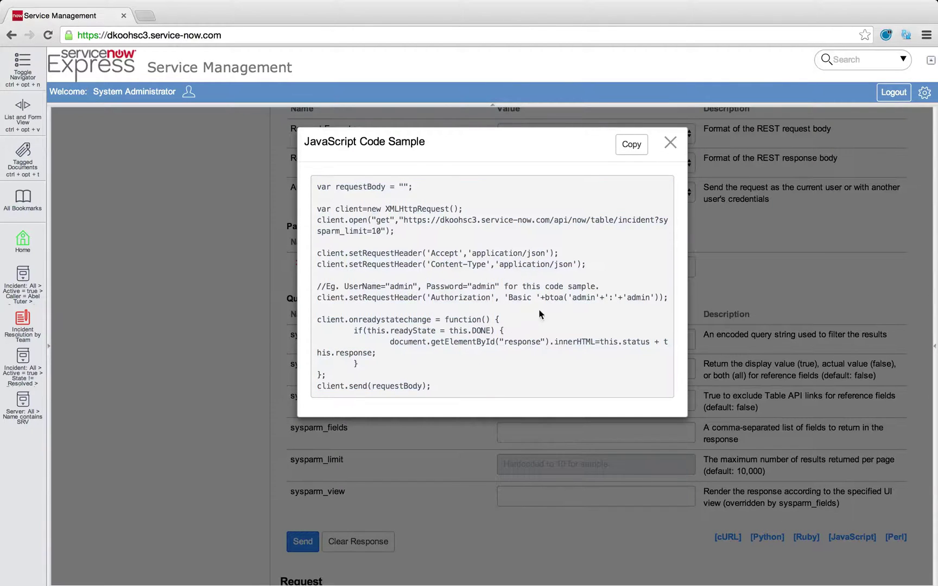
drag(568, 298, 649, 298)
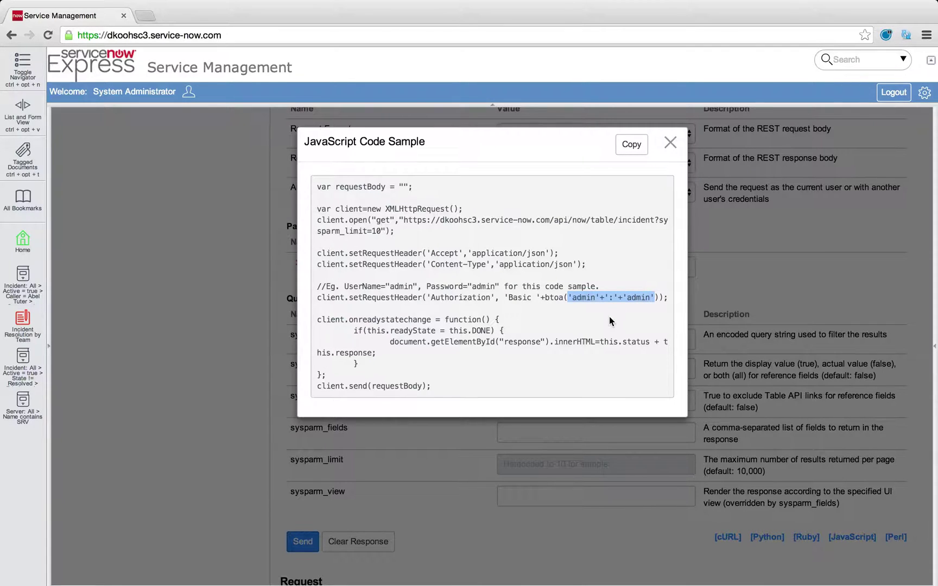
Close the JavaScript code sample and examine the incident records in the JSON response body and the available query parameters
click(671, 143)
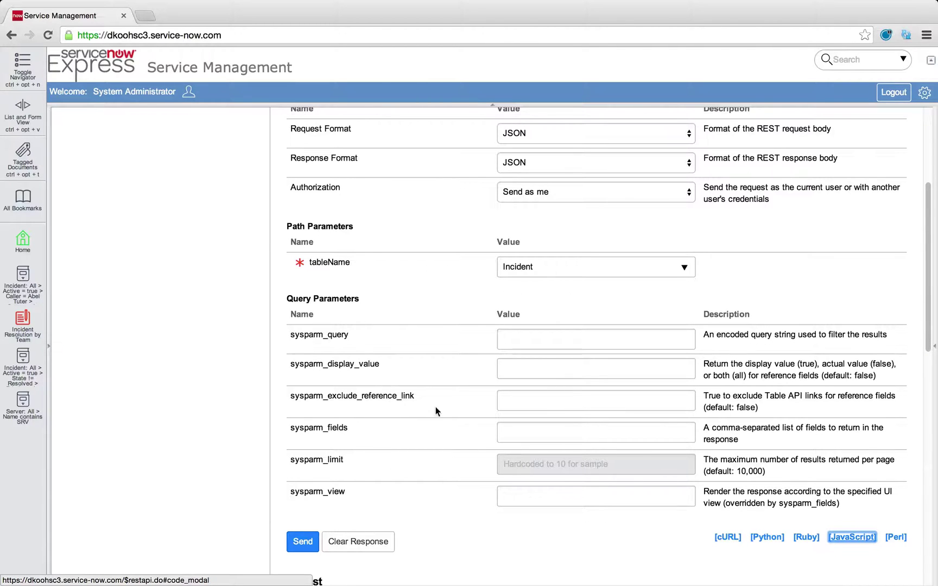
scroll(511, 530, down, 10)
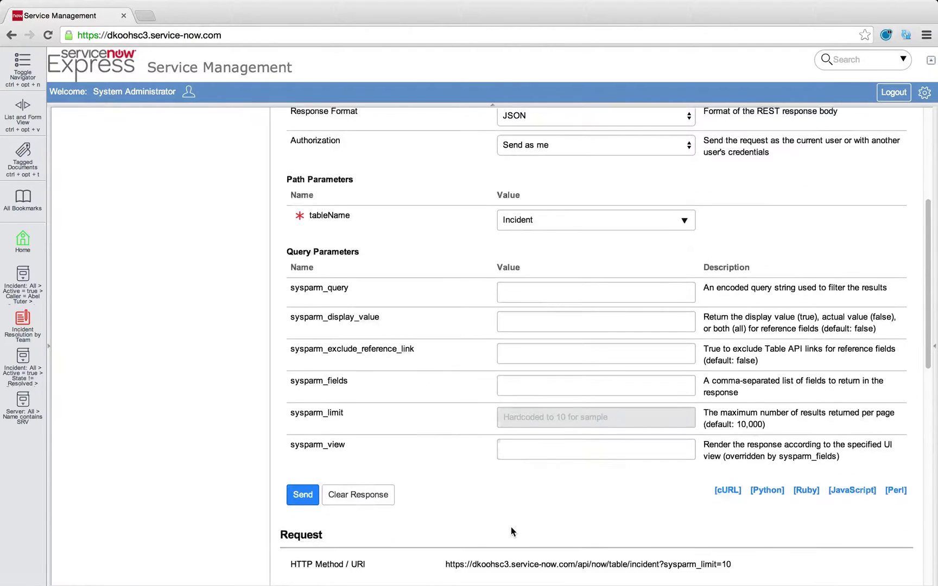
scroll(511, 527, down, 3)
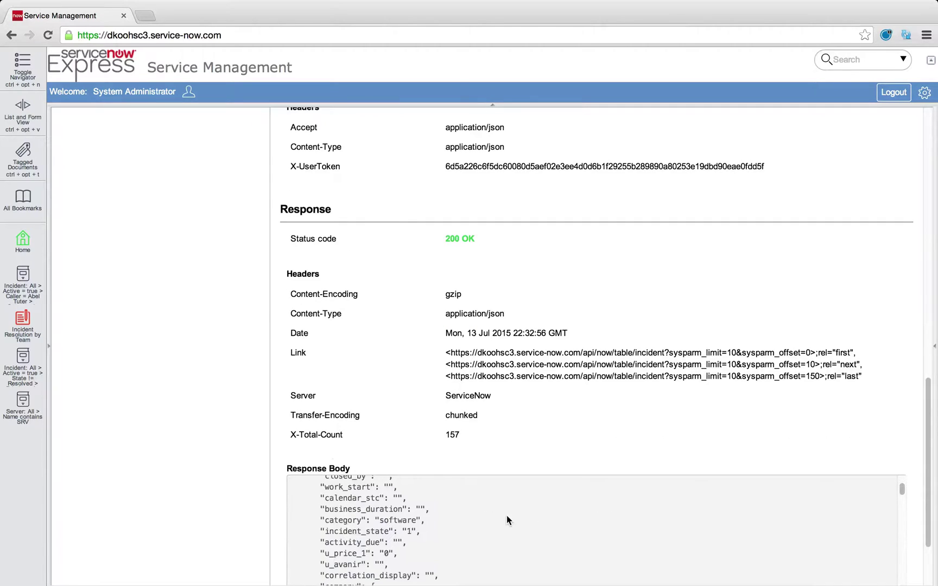
scroll(242, 521, down, 3)
scroll(479, 488, down, 15)
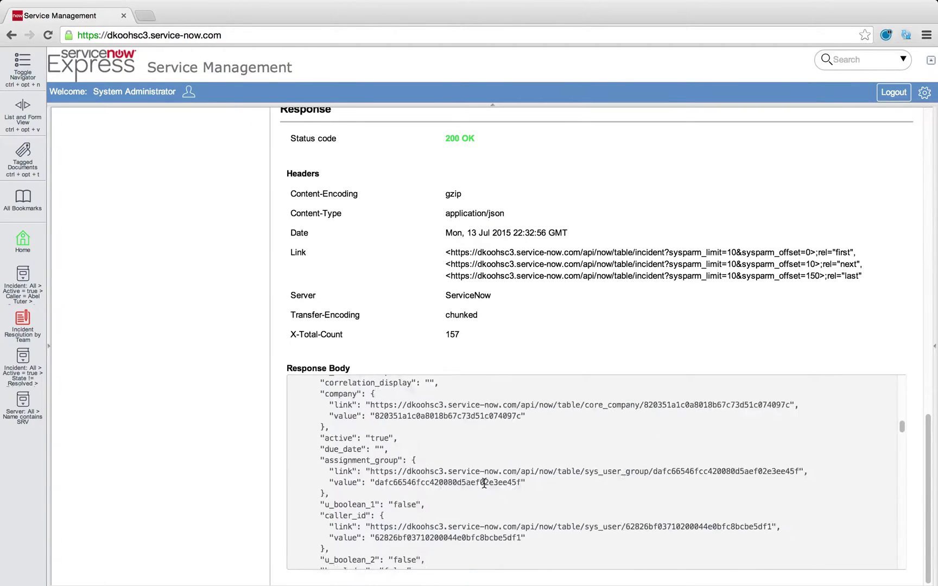
scroll(485, 487, down, 7)
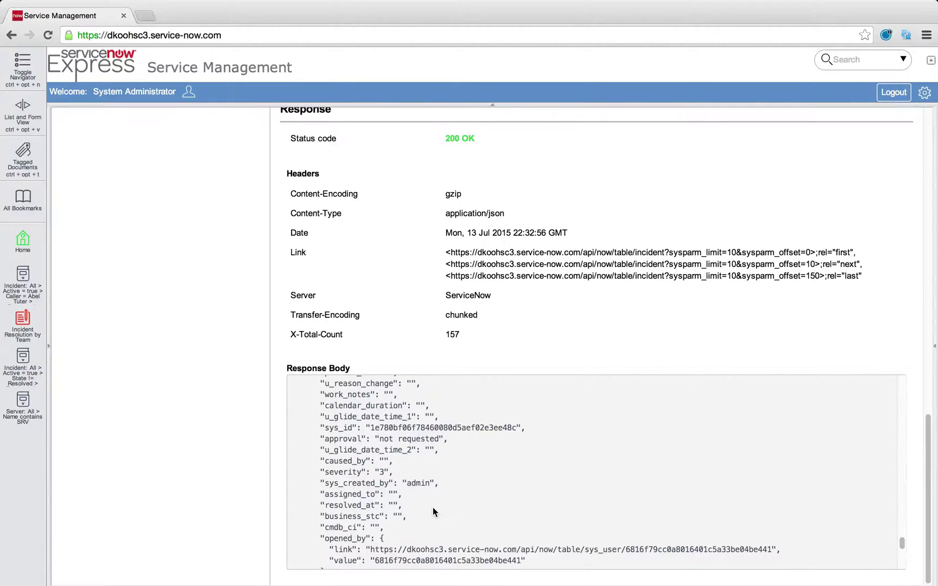
scroll(435, 512, up, 10)
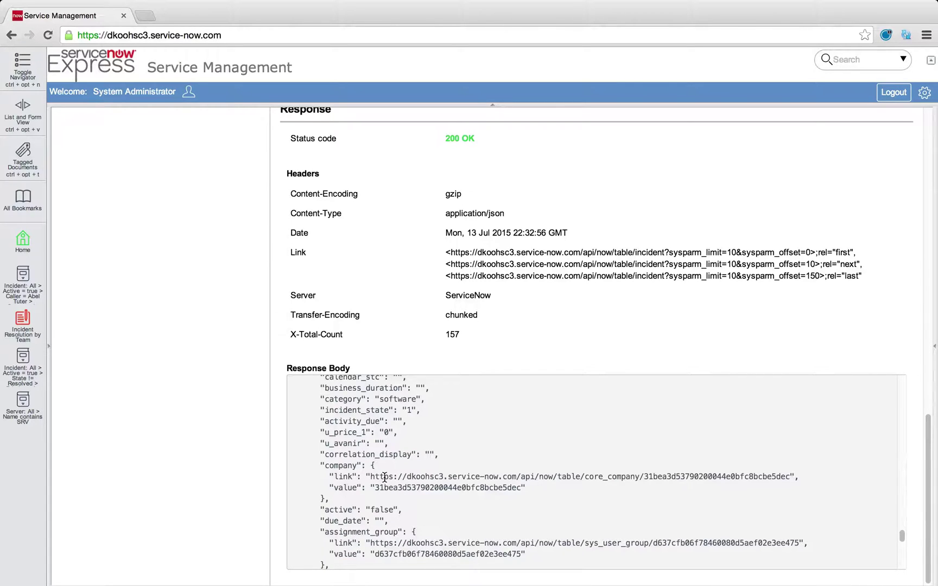
scroll(384, 478, up, 15)
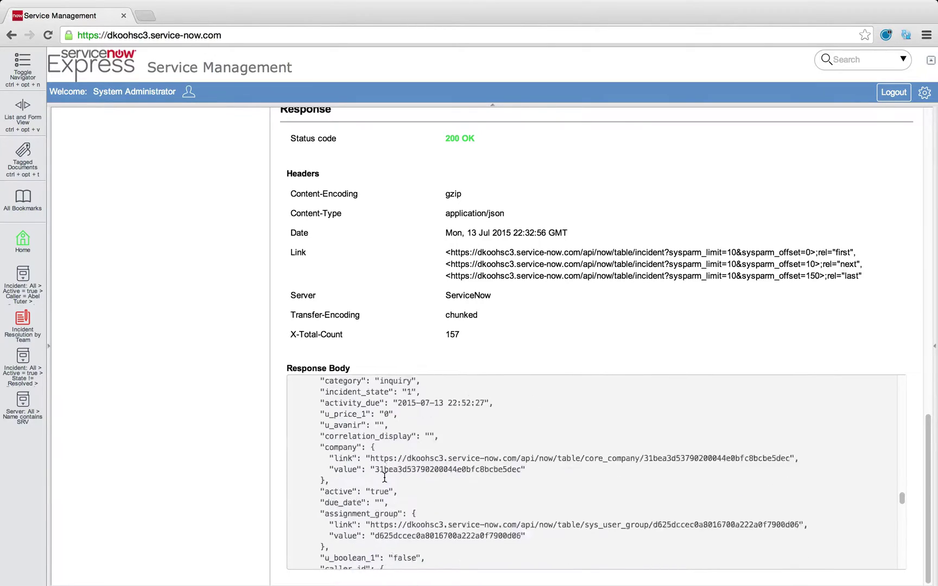
scroll(385, 478, up, 15)
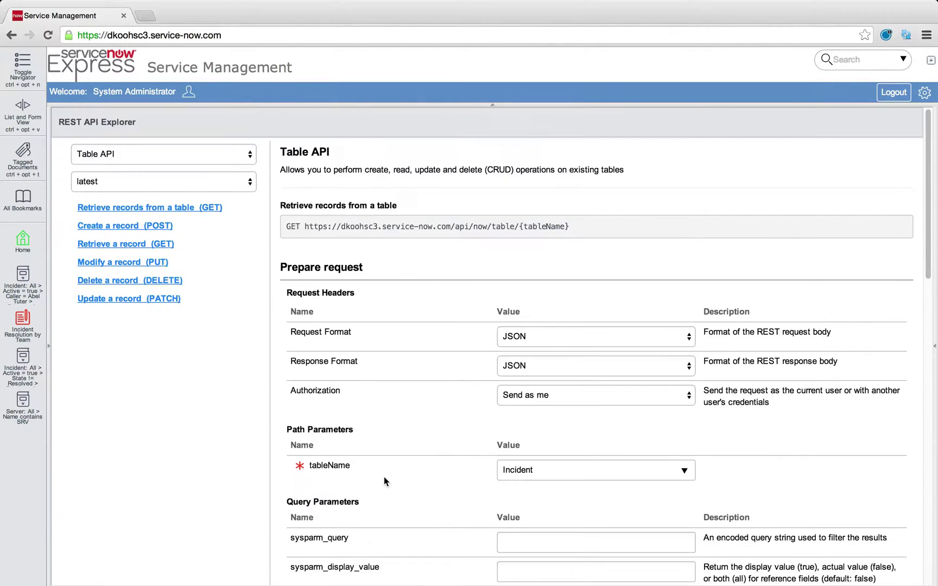
scroll(383, 477, down, 10)
scroll(384, 477, up, 10)
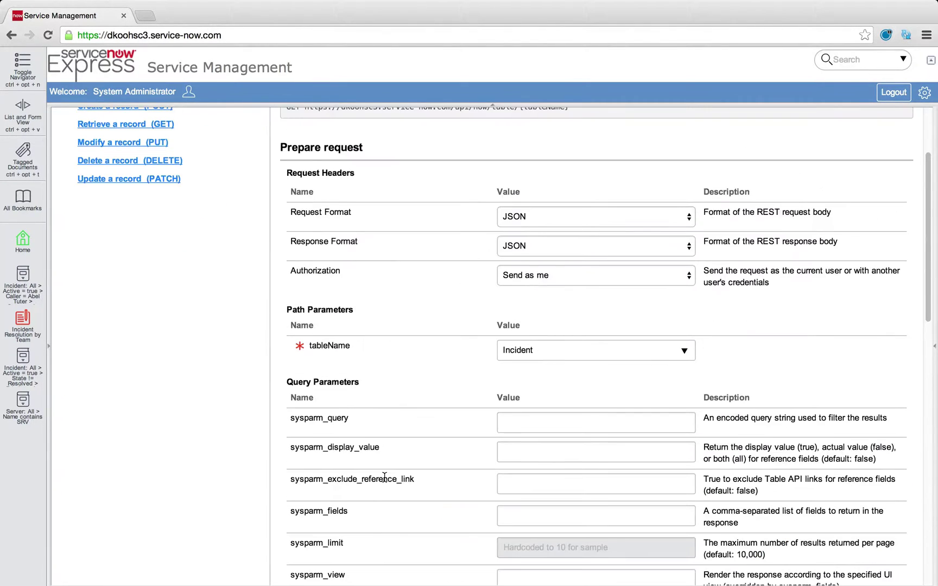
Open the dkoohsc3 instance in a second browser tab and display its list of open incidents
click(676, 421)
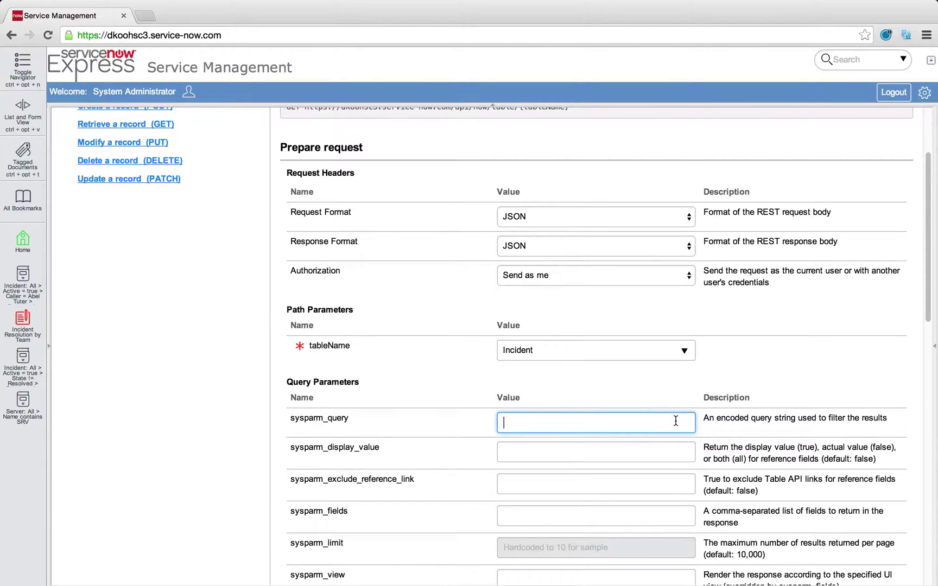
click(146, 16)
text(dkoohsc3.)
key(Return)
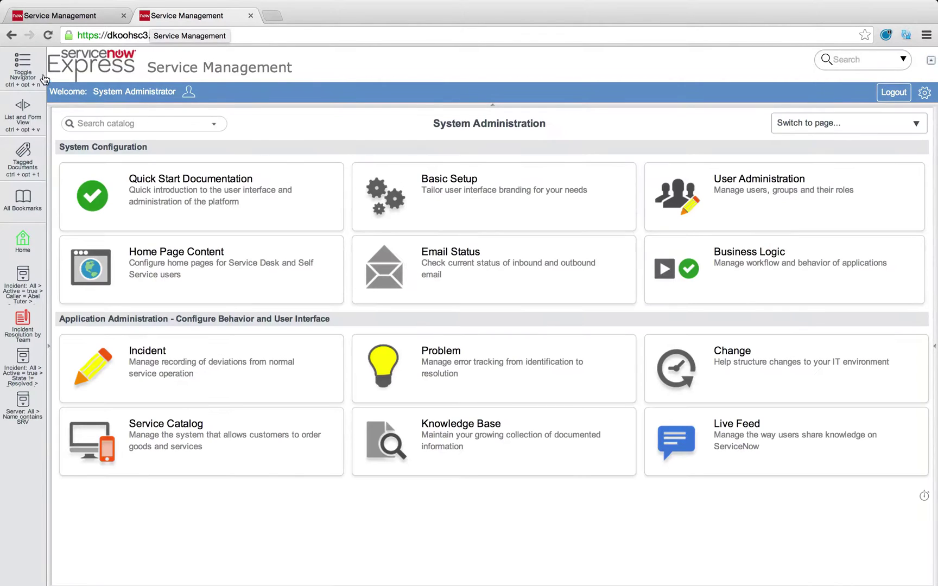
click(36, 73)
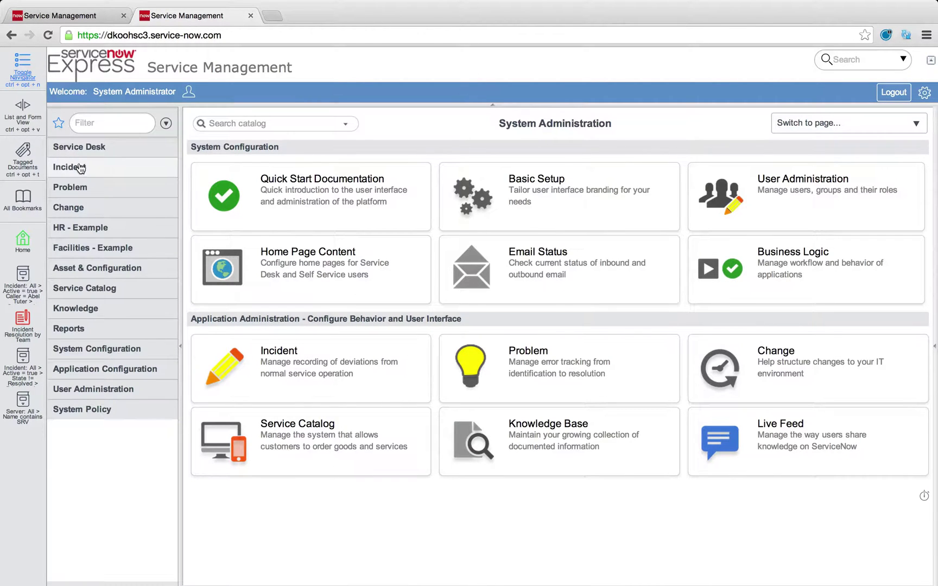
click(80, 168)
click(77, 214)
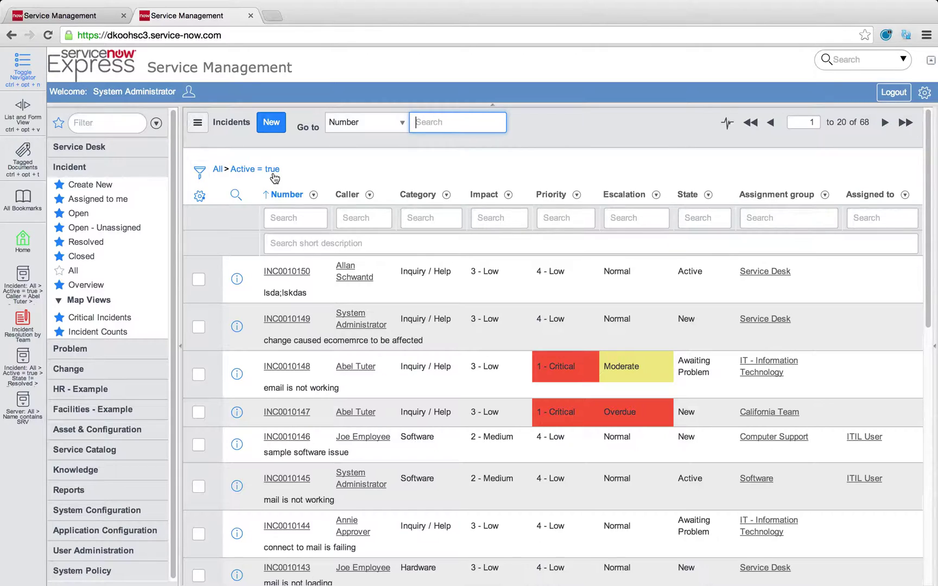
Filter the active incidents to Priority is 1 - Critical and show only those matching the California Team assignment group
click(200, 171)
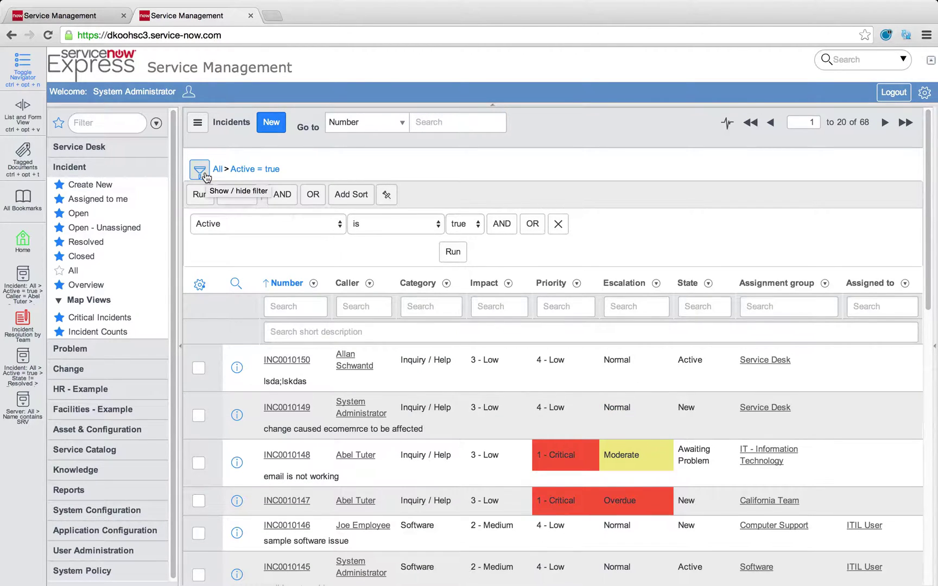
click(501, 226)
click(304, 271)
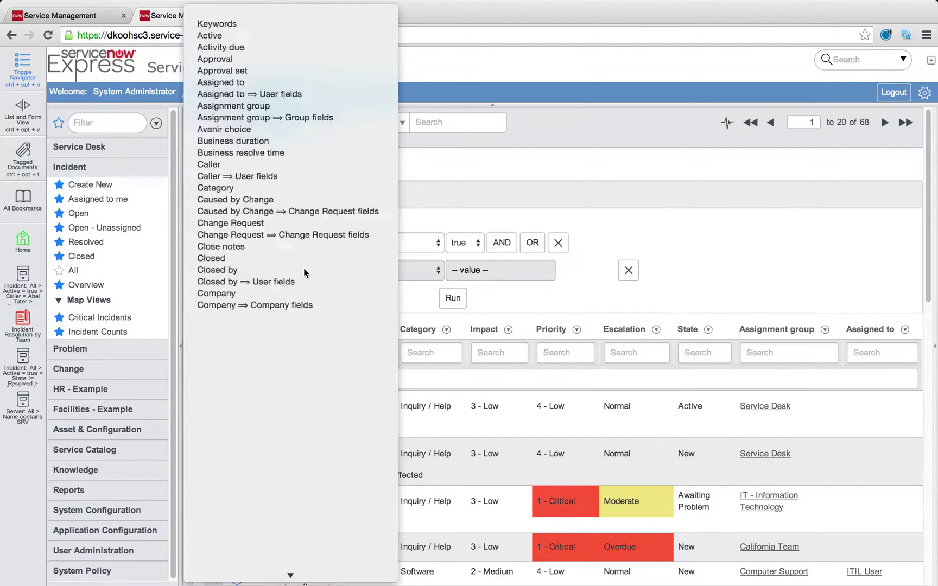
scroll(303, 305, down, 5)
click(235, 564)
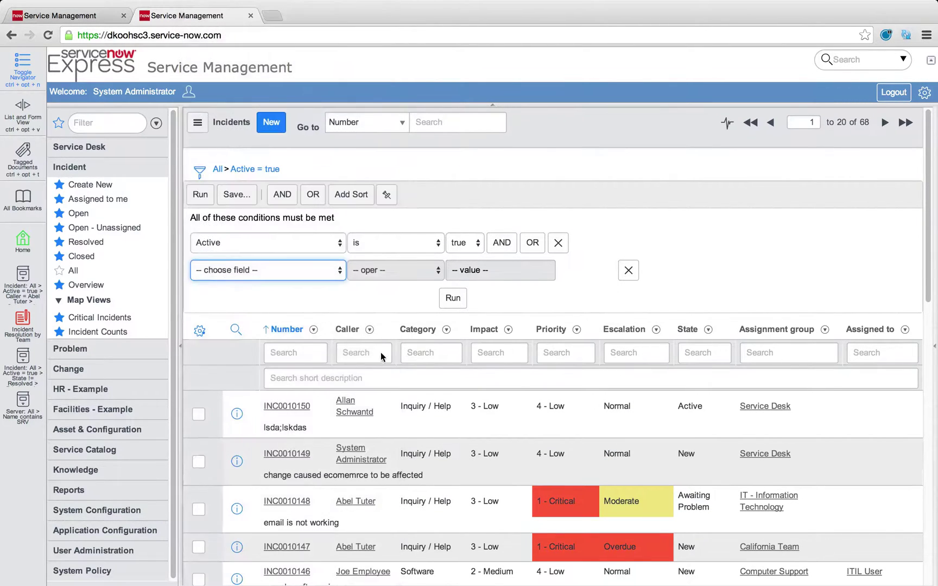
click(477, 272)
click(476, 280)
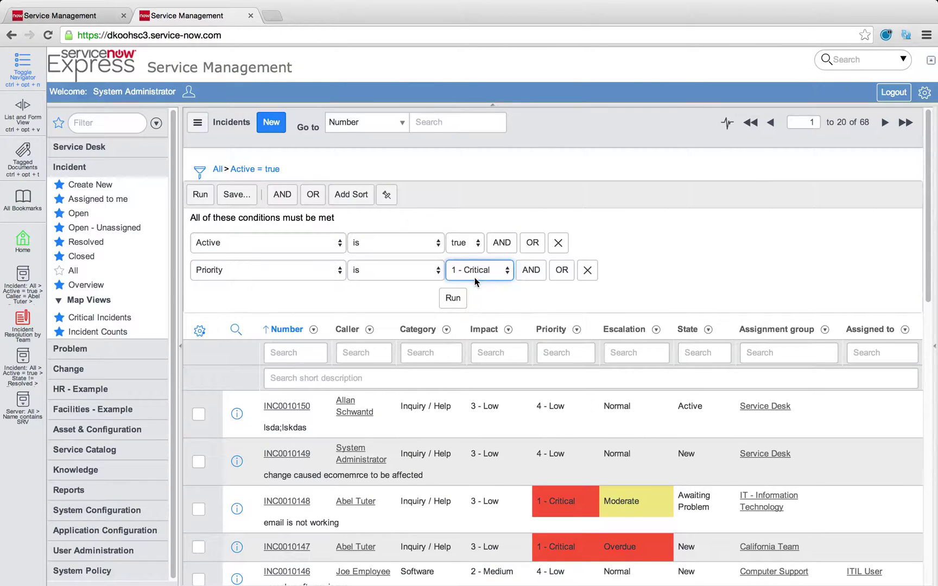
click(204, 196)
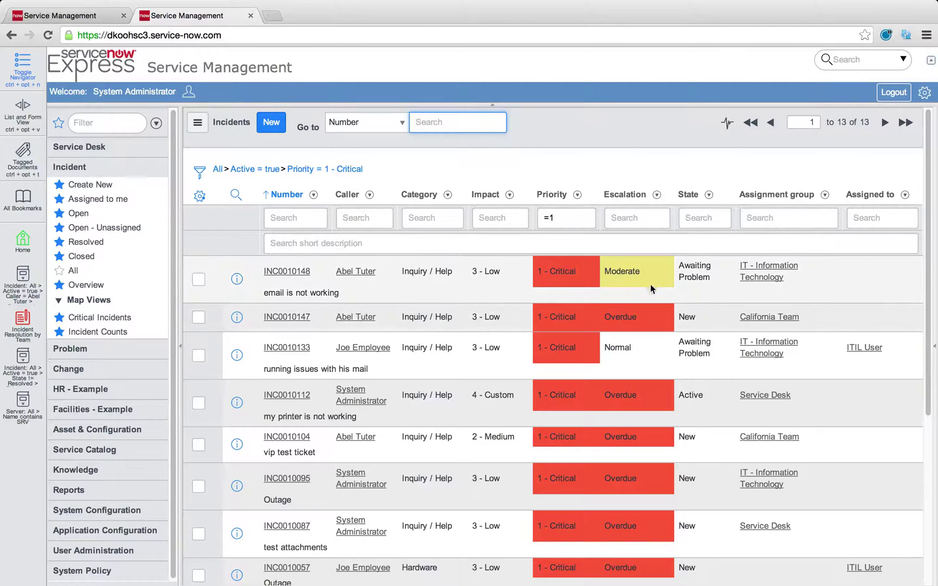
right_click(766, 321)
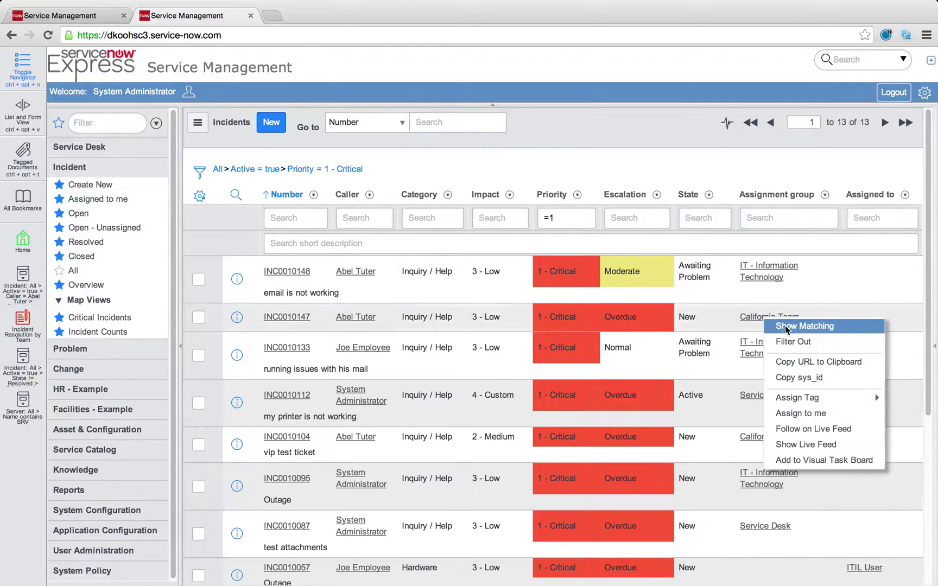
click(771, 325)
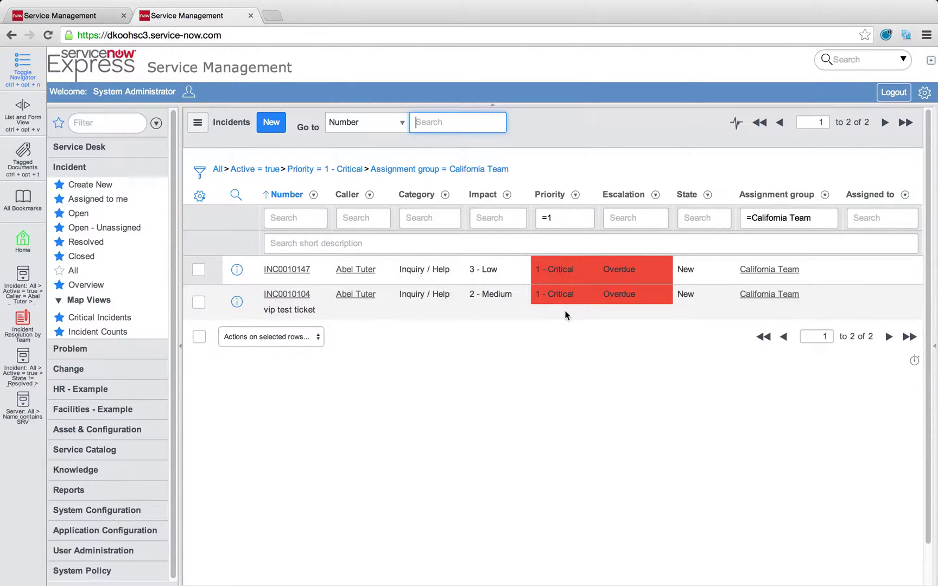
Copy the encoded query of the filtered incident list and paste it as the sysparm_query value in the REST API Explorer
right_click(436, 172)
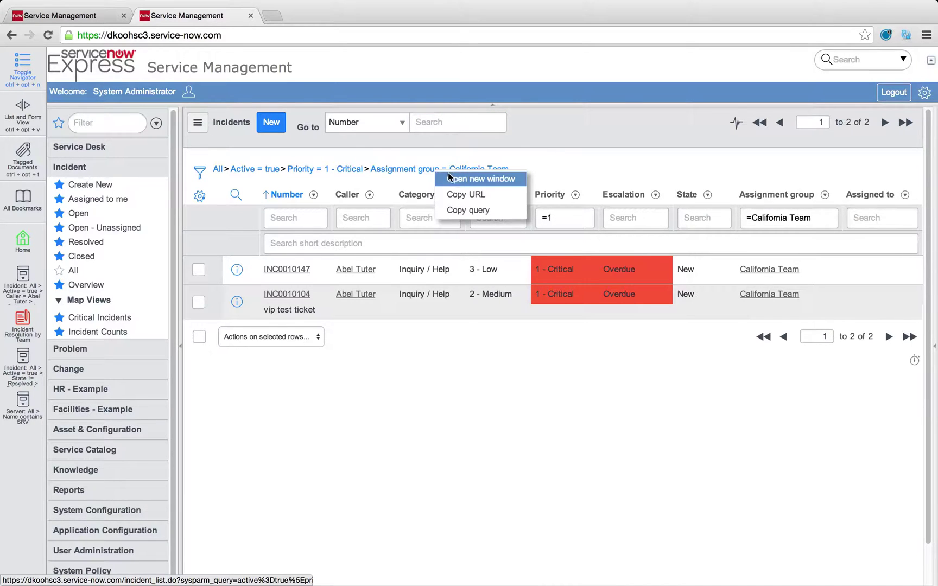
click(476, 210)
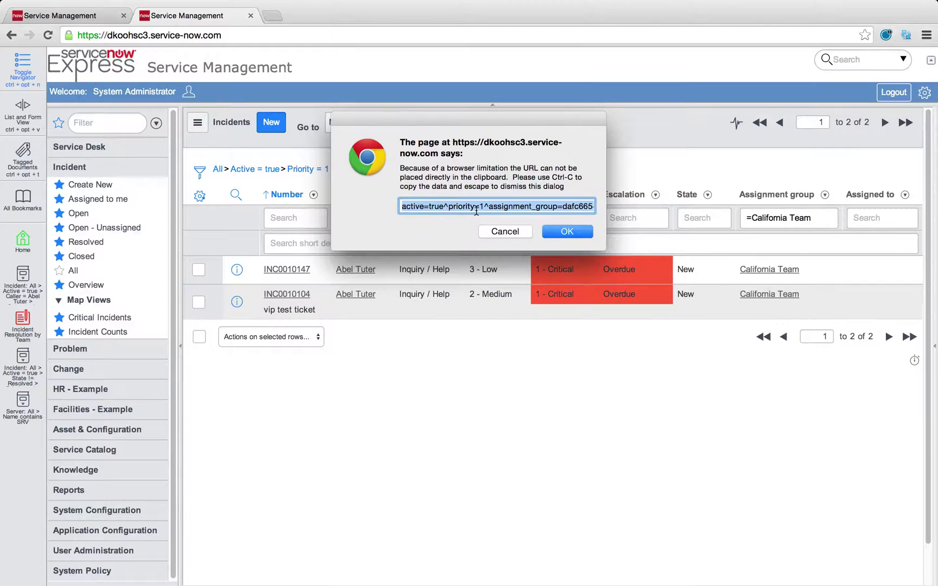
click(491, 232)
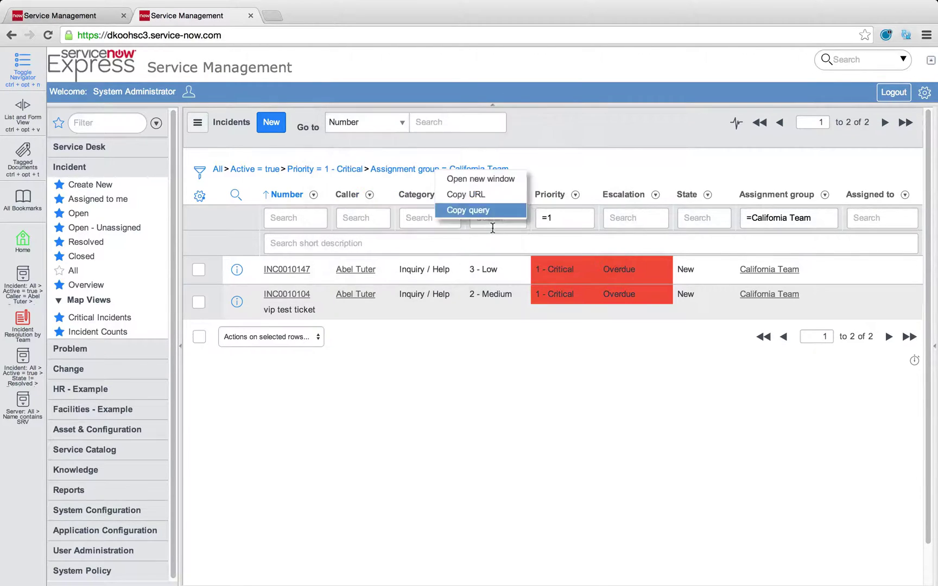
click(101, 18)
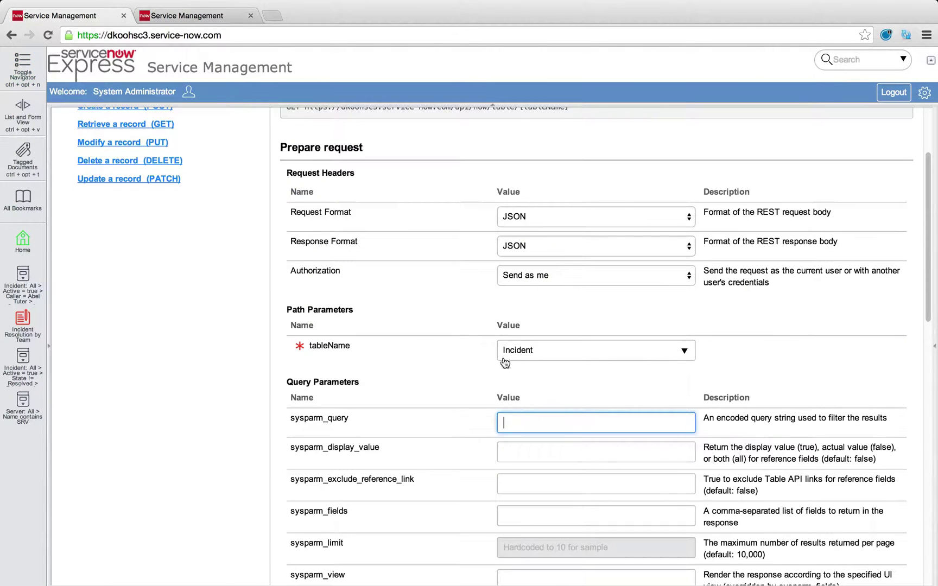
key(super+v)
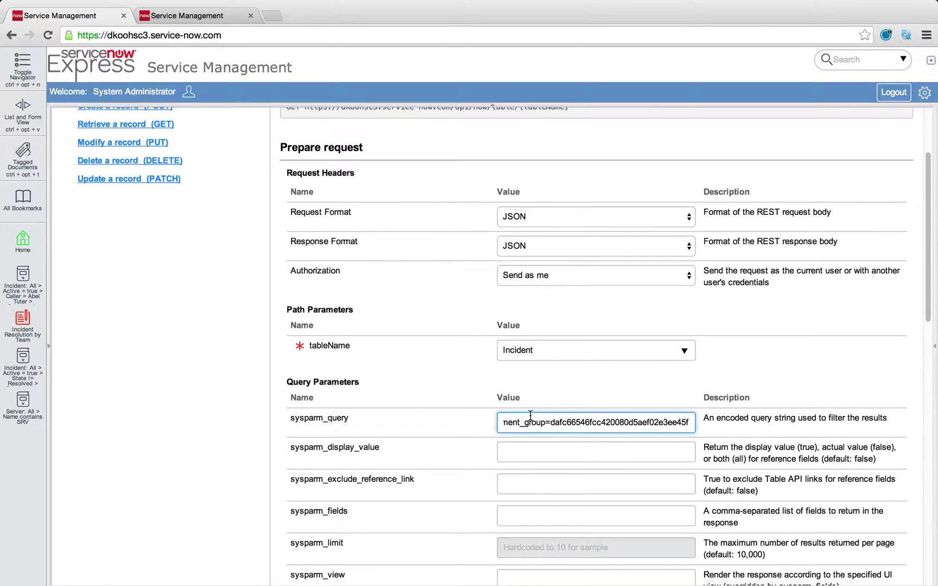
click(456, 393)
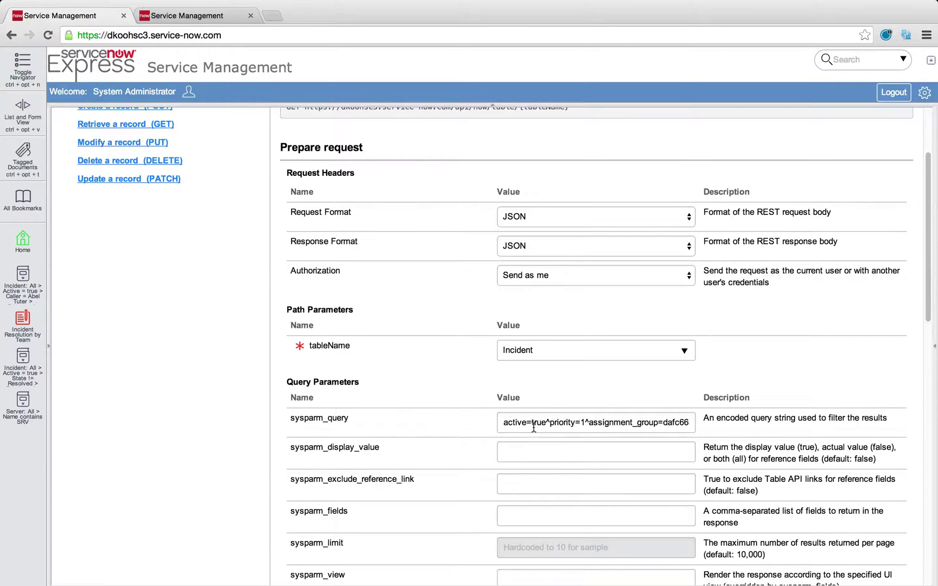
Set the sysparm_fields query parameter to assigned_to,short_description,company
scroll(448, 426, down, 3)
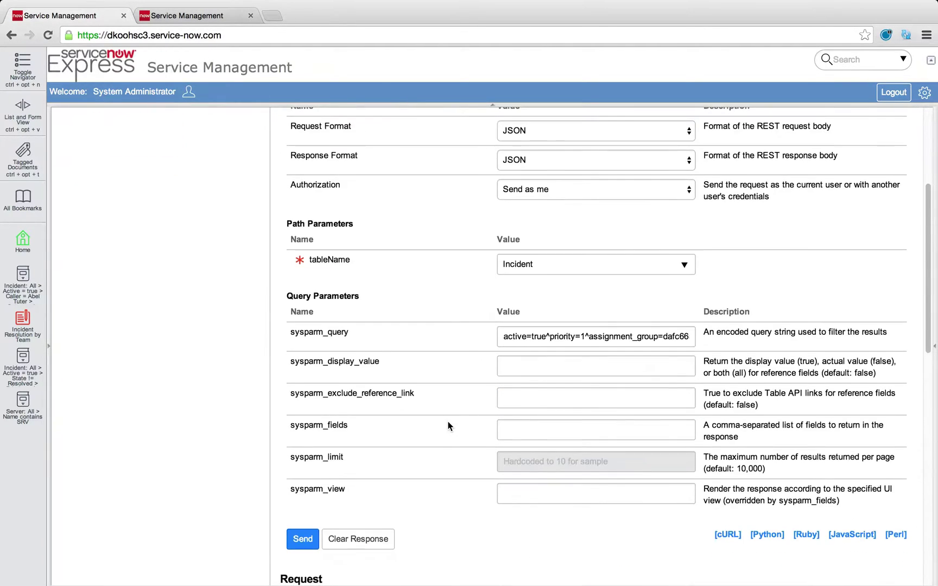
scroll(449, 426, down, 1)
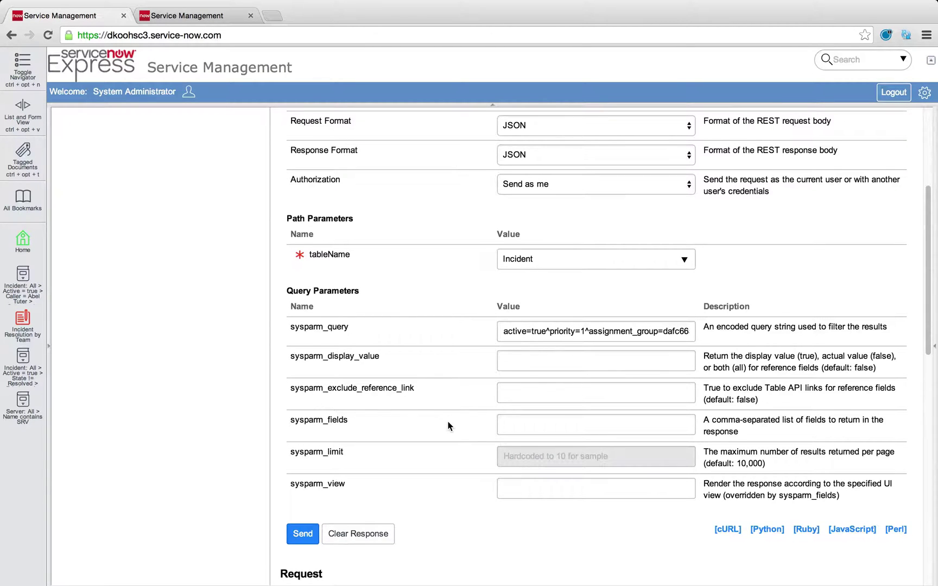
scroll(448, 426, down, 1)
scroll(581, 444, down, 3)
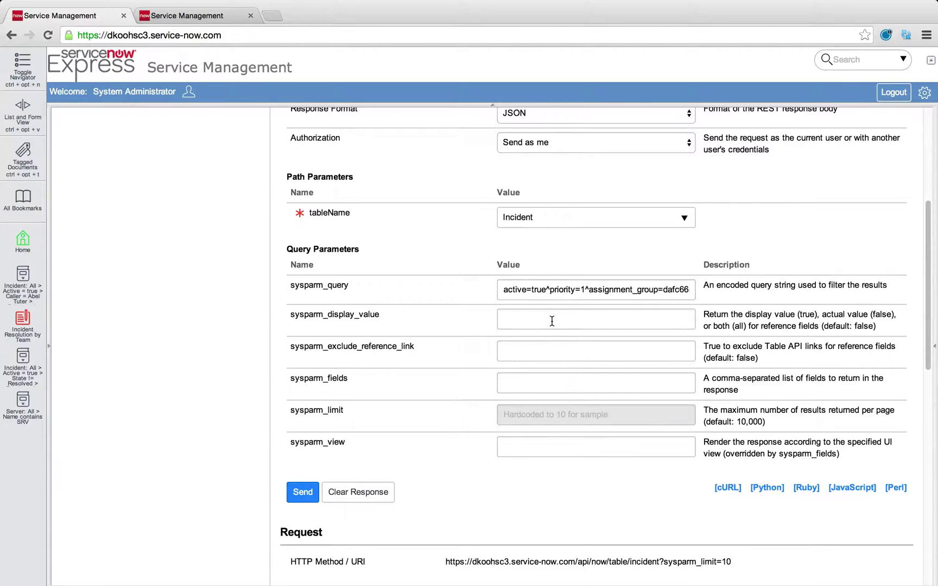
click(518, 382)
scroll(518, 382, down, 3)
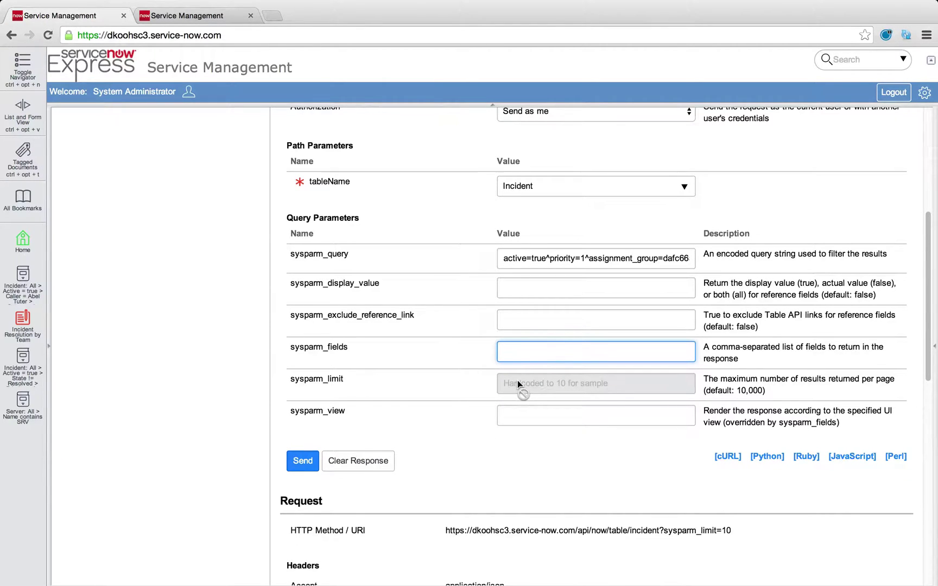
text(assigned_to,short_descri)
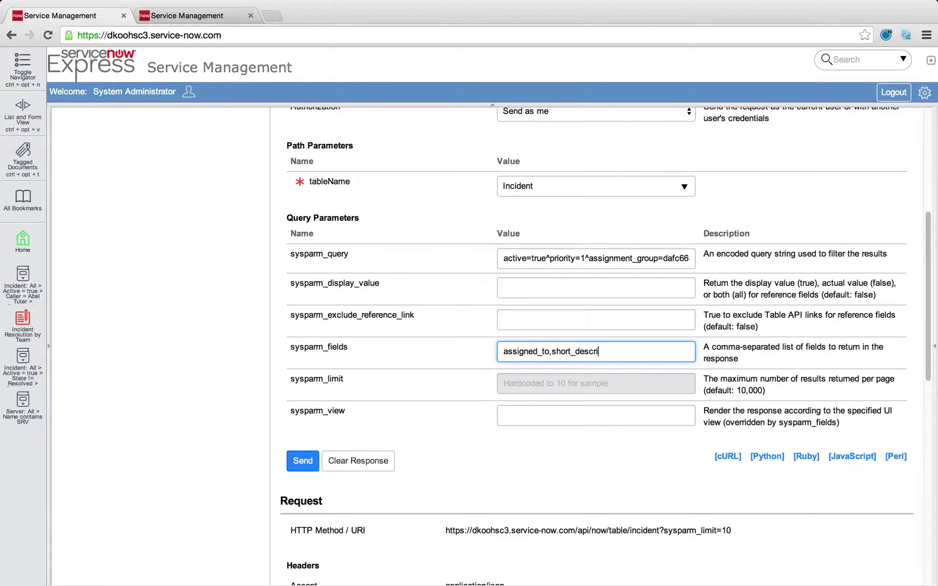
text(tption,company)
Send the filtered incident request and review the request URI and the fields returned in the response body
click(303, 461)
scroll(556, 432, down, 4)
scroll(556, 431, down, 5)
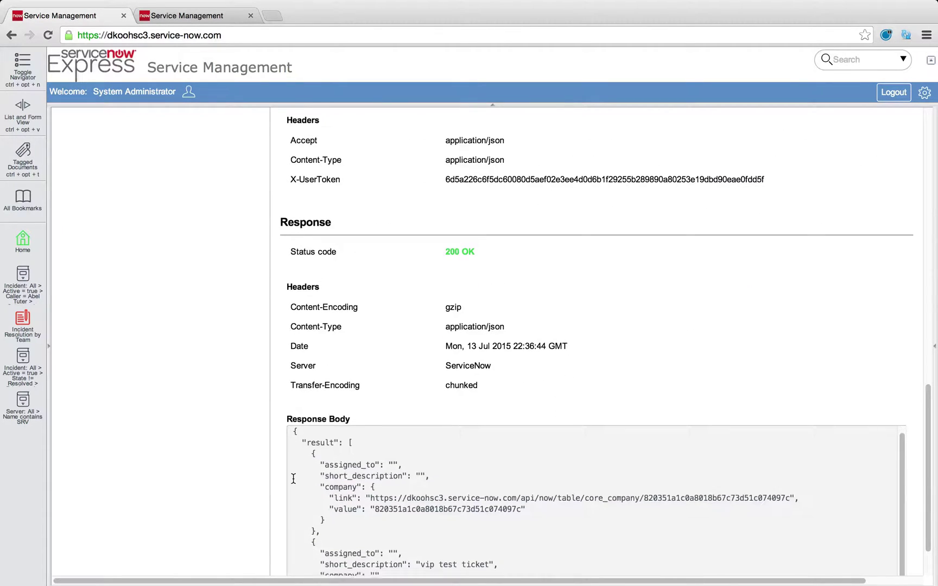
scroll(293, 481, down, 2)
scroll(293, 479, down, 1)
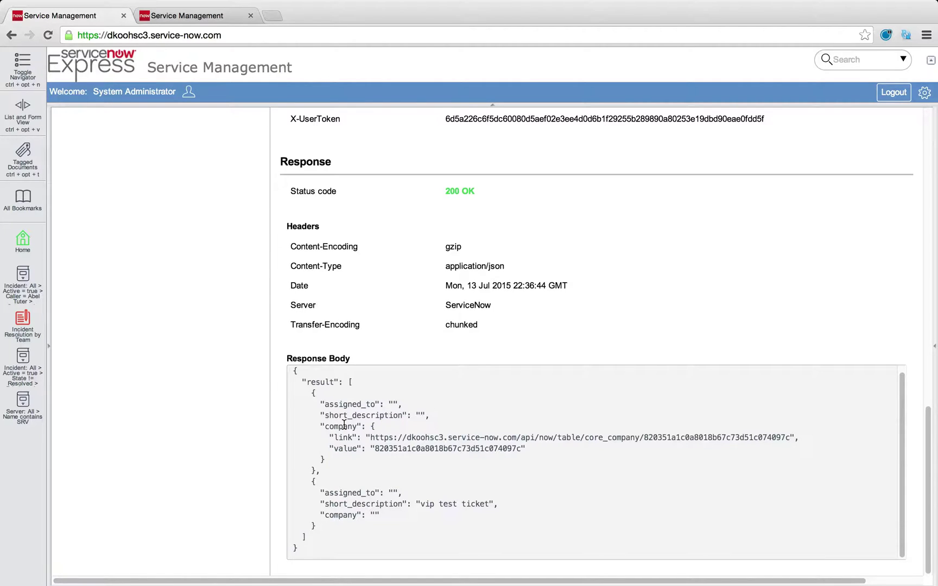
scroll(408, 429, up, 10)
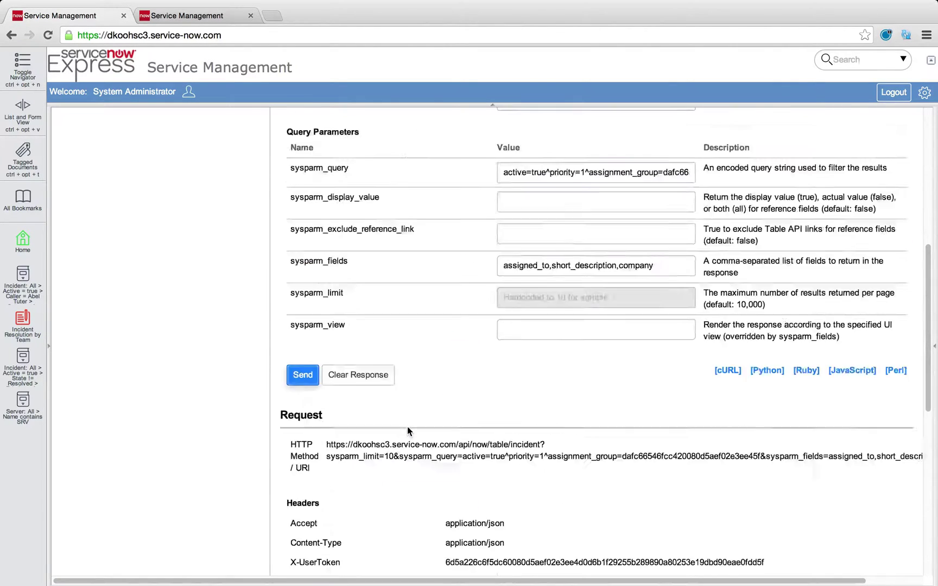
scroll(408, 426, down, 1)
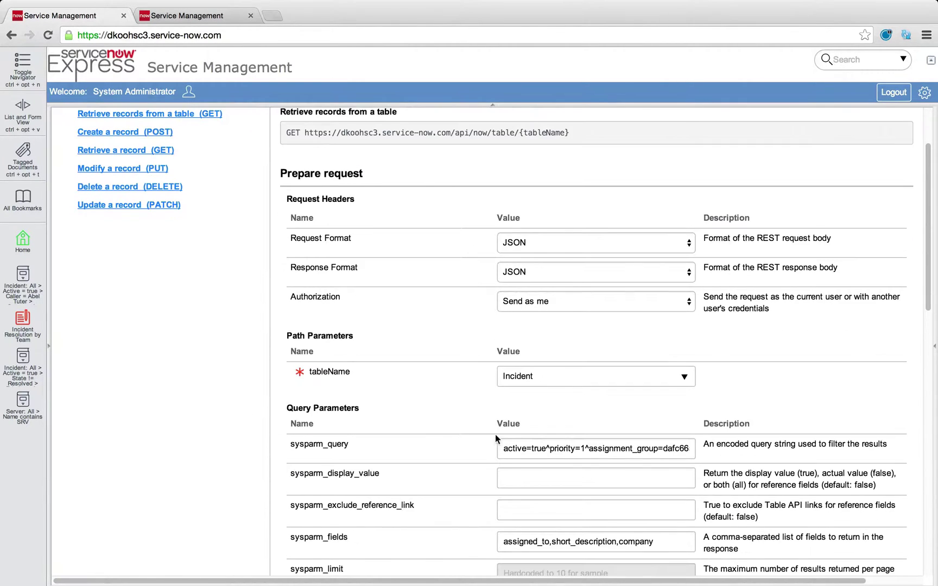
Check the sysparm_query and sysparm_fields values, then review the Python code sample for the Incident request and close it
drag(513, 448, 569, 452)
click(460, 449)
scroll(460, 448, down, 3)
drag(520, 459, 568, 466)
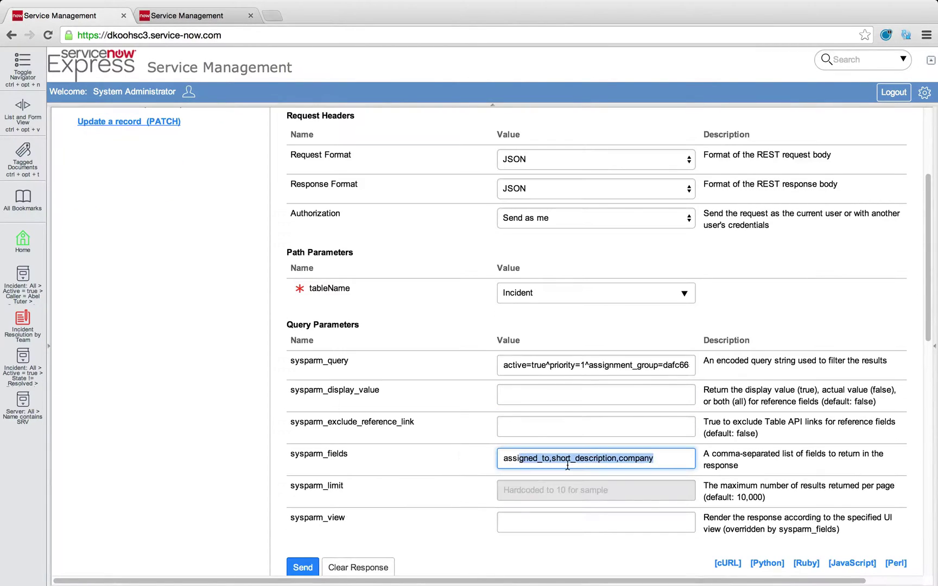
click(461, 458)
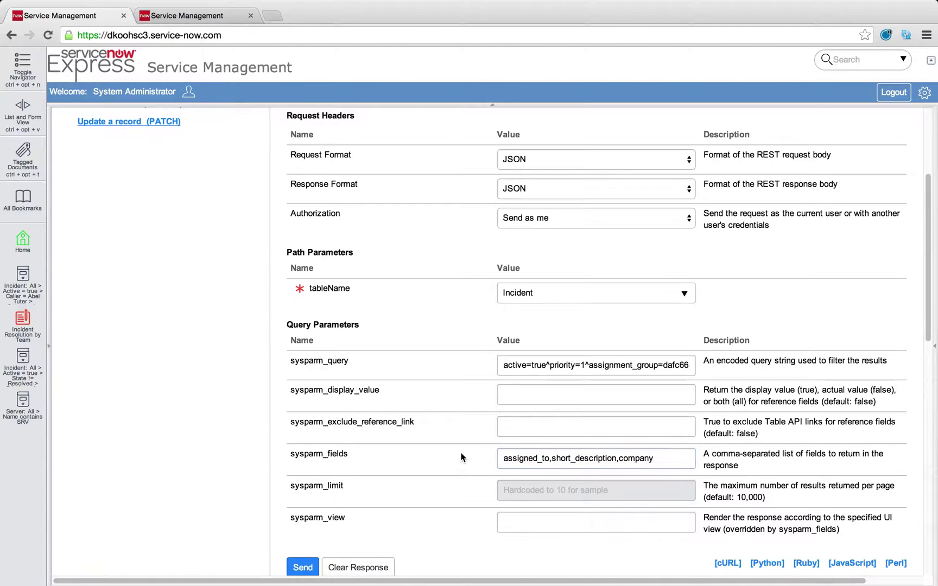
click(767, 562)
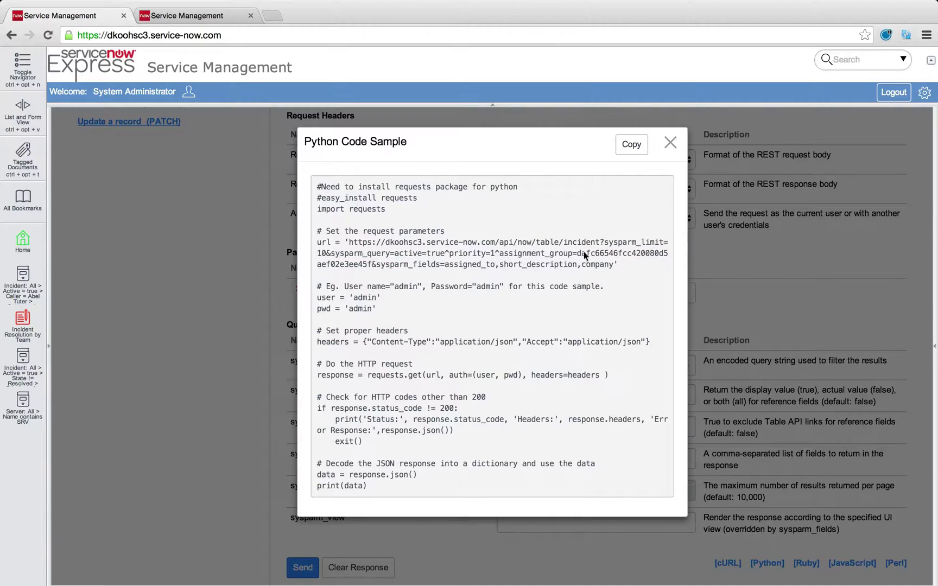
click(670, 142)
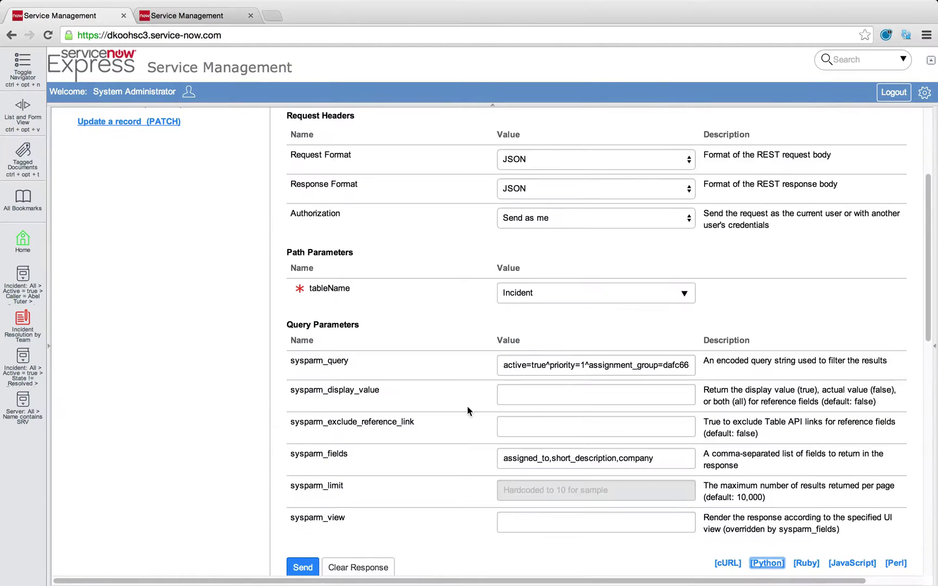
Switch to the Create a record (POST) method and set both the response format and the request format to XML
scroll(469, 411, up, 5)
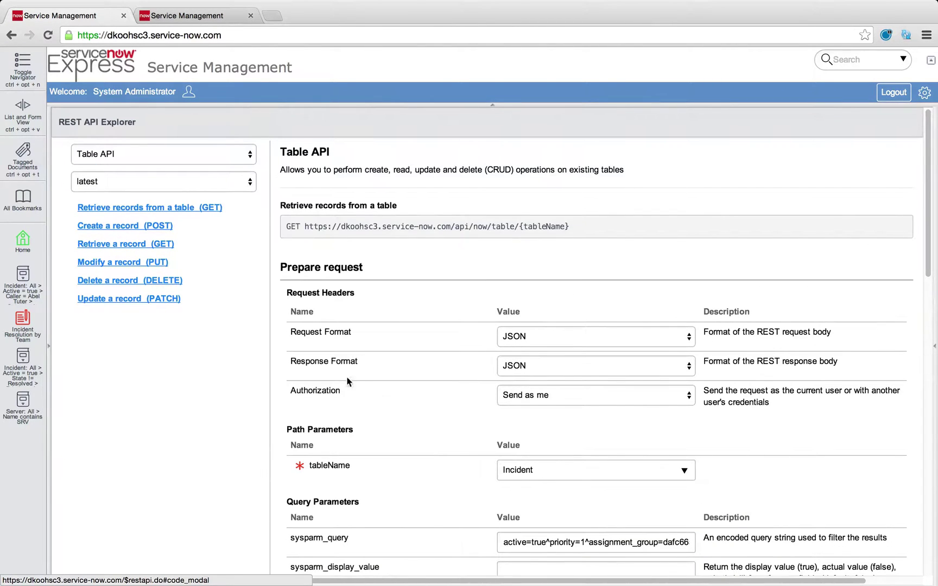
click(149, 234)
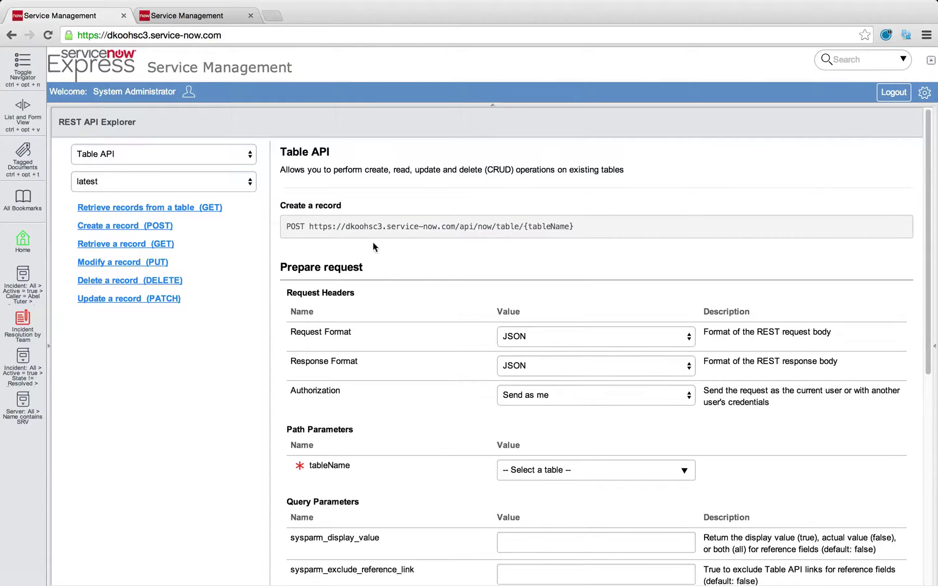
click(580, 358)
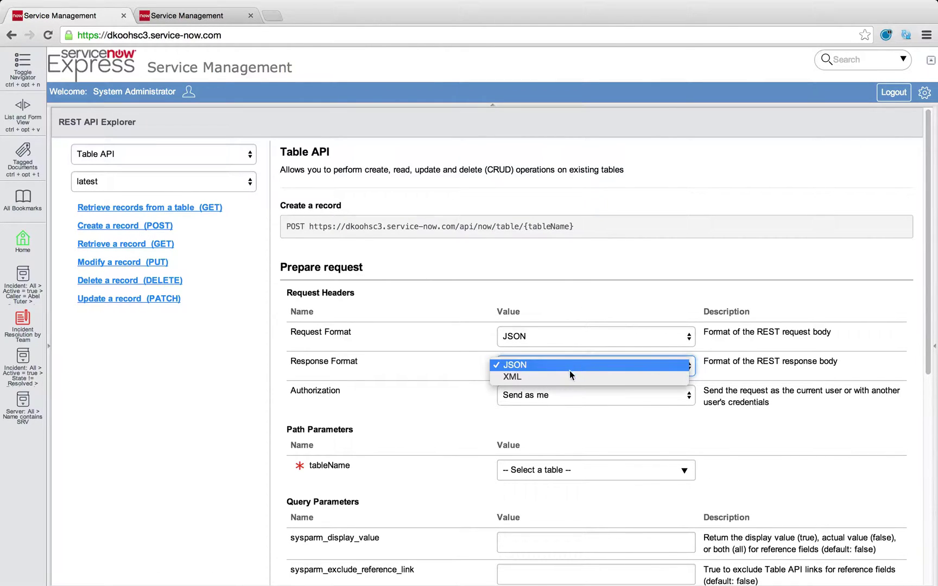
click(567, 376)
click(548, 340)
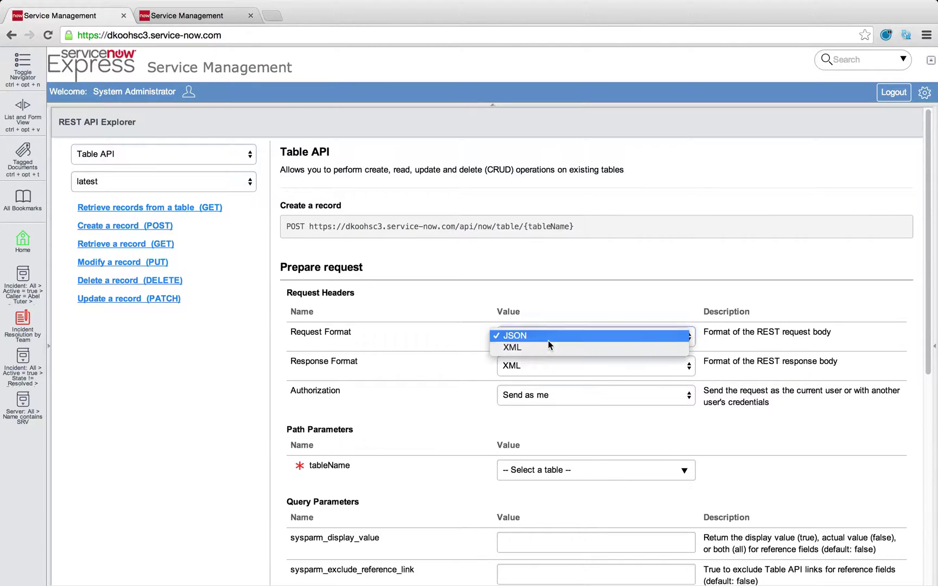
click(543, 347)
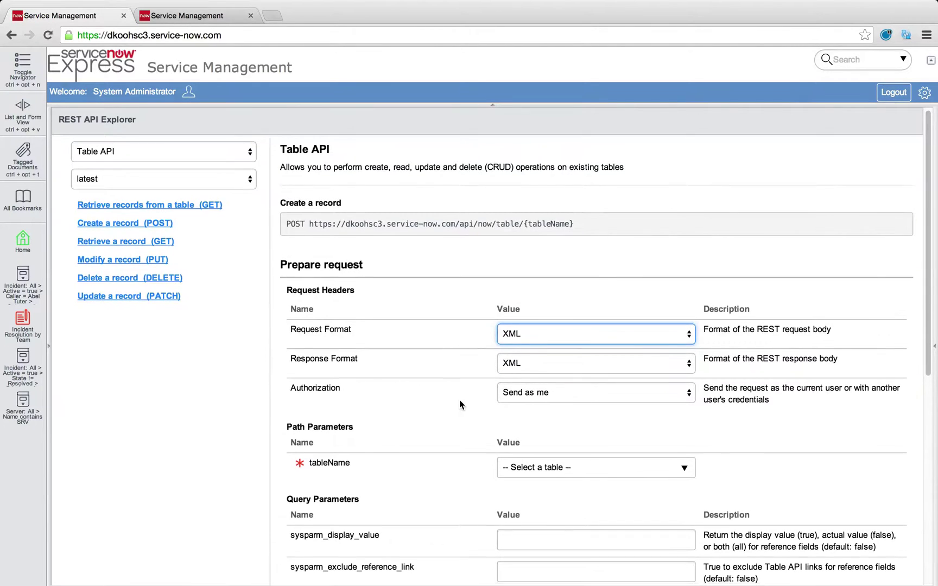
Choose Facilities as the tableName for the new record request
scroll(459, 402, down, 1)
click(546, 444)
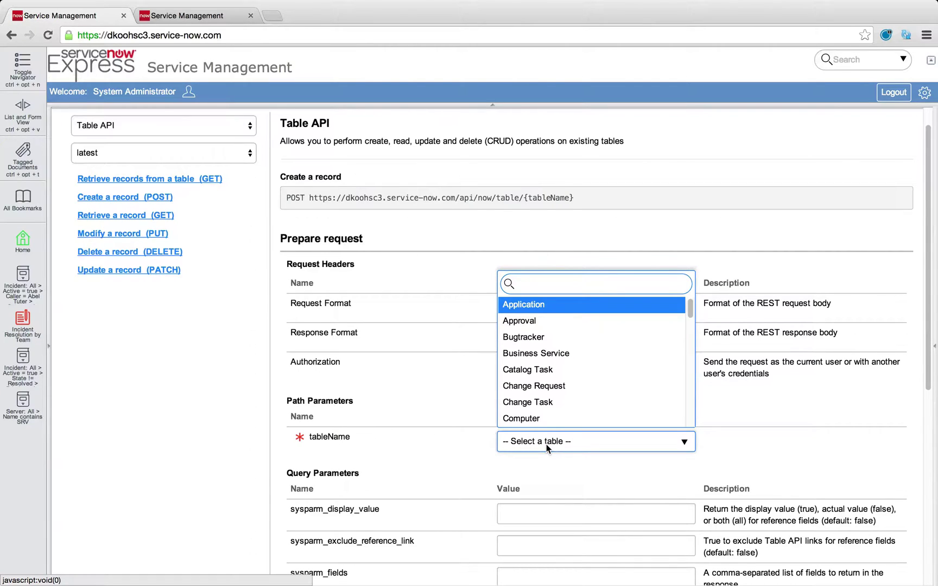
text(fac)
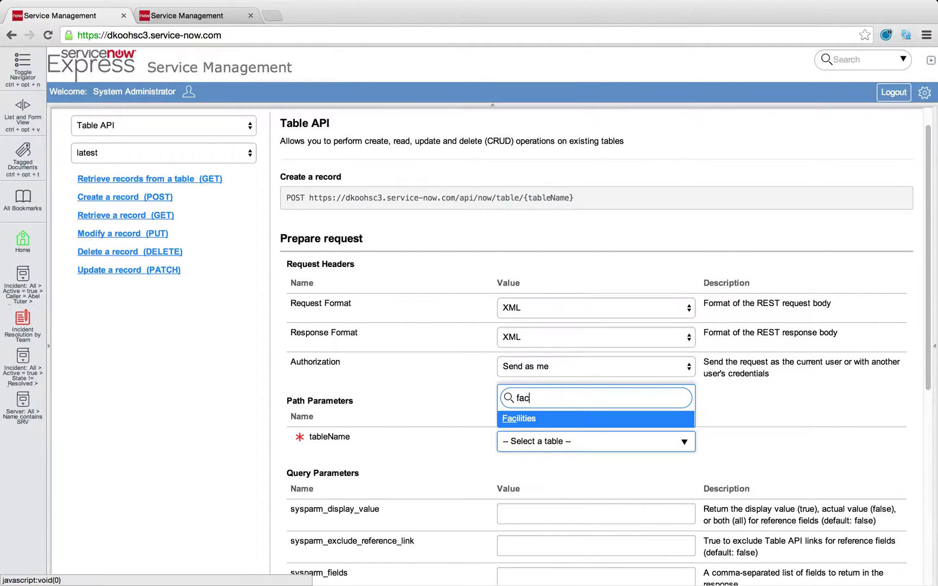
click(543, 430)
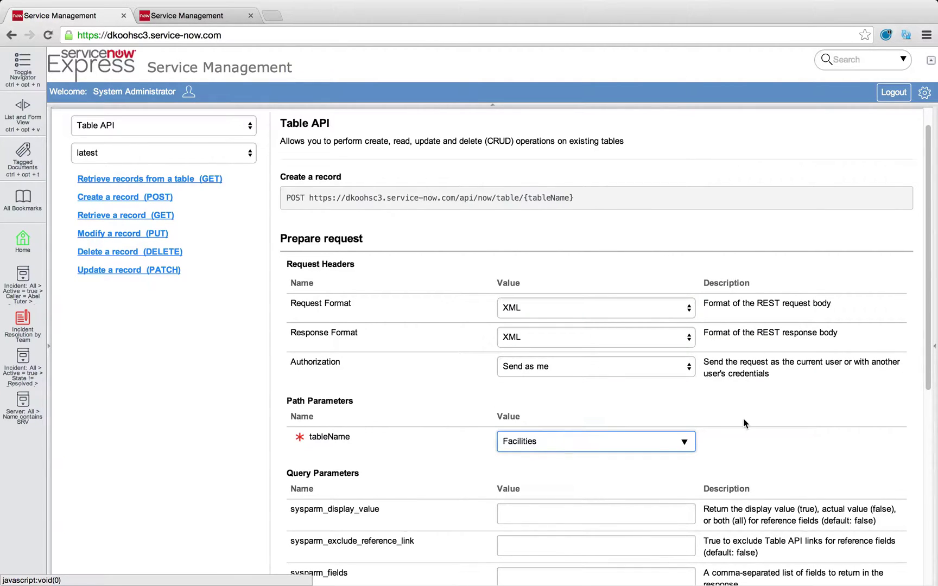
Add the assigned_to field to the request body of the Facilities record
scroll(743, 418, down, 2)
scroll(743, 419, down, 2)
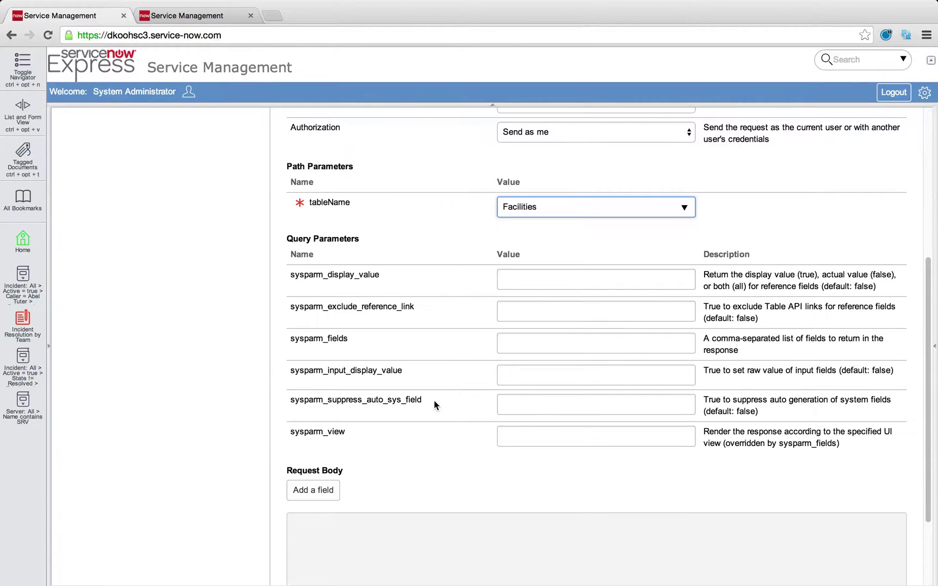
click(325, 491)
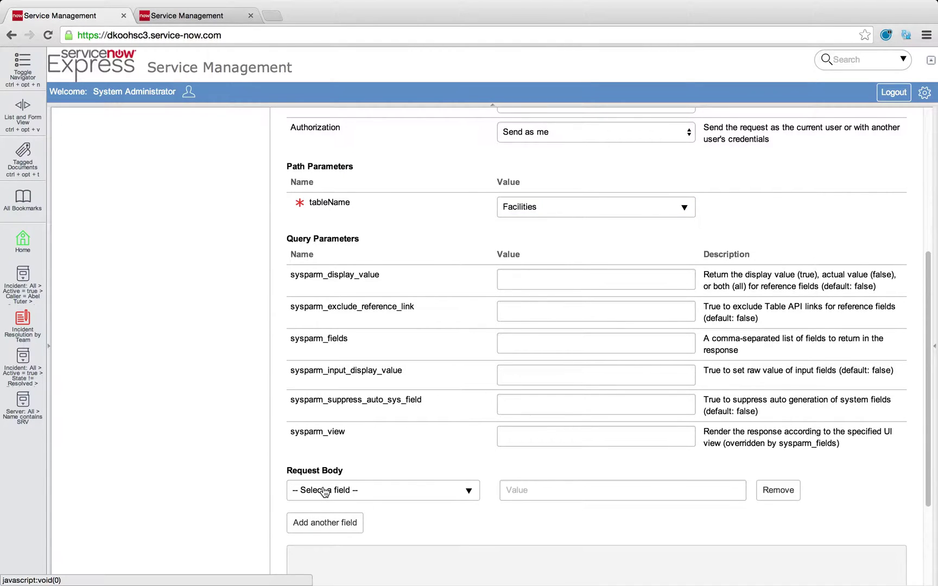
click(364, 491)
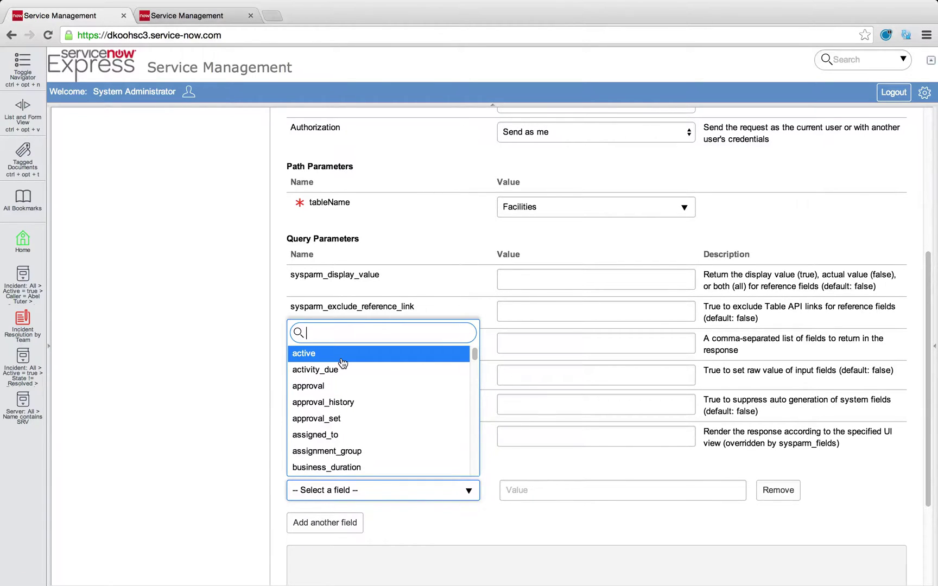
click(338, 434)
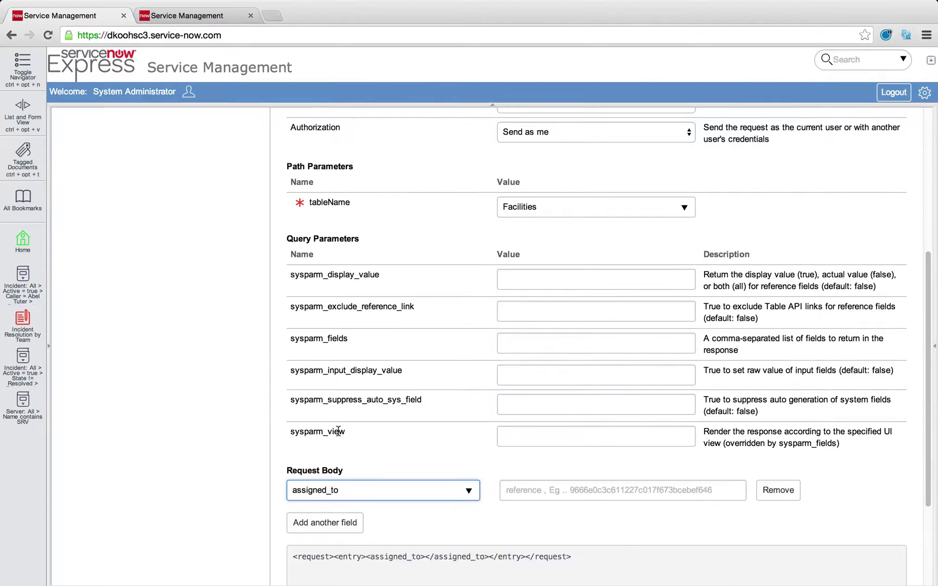
Add the priority and location fields to the request body below assigned_to
scroll(364, 455, down, 1)
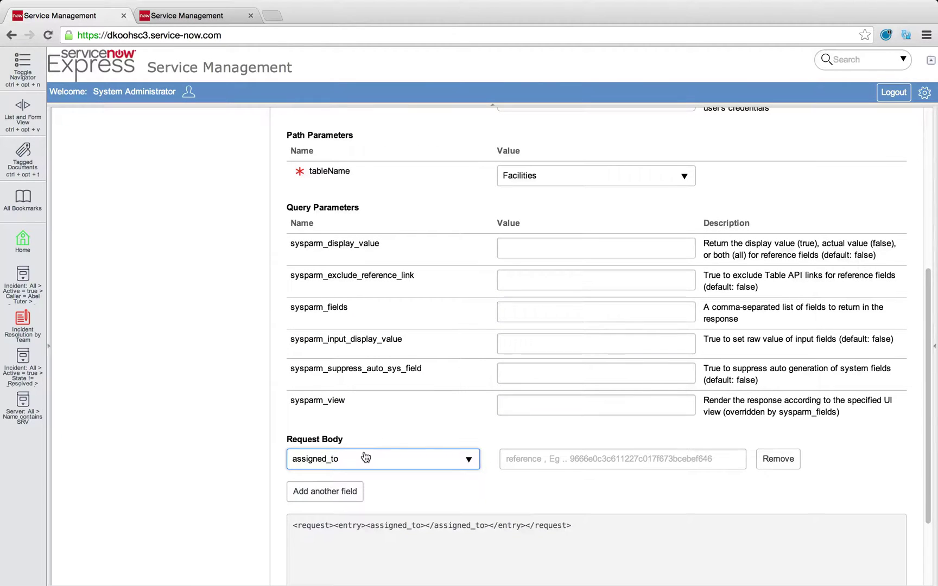
click(344, 486)
click(342, 483)
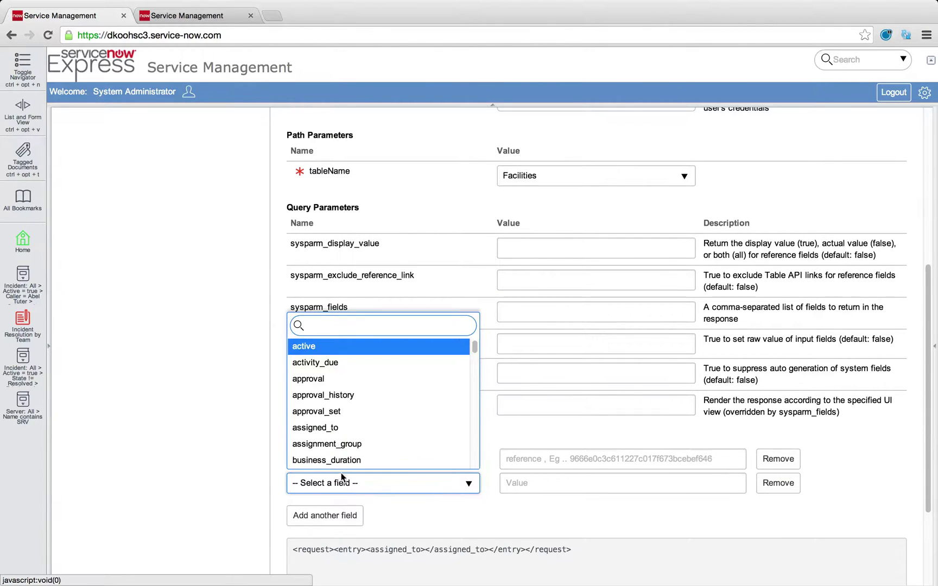
text(pr)
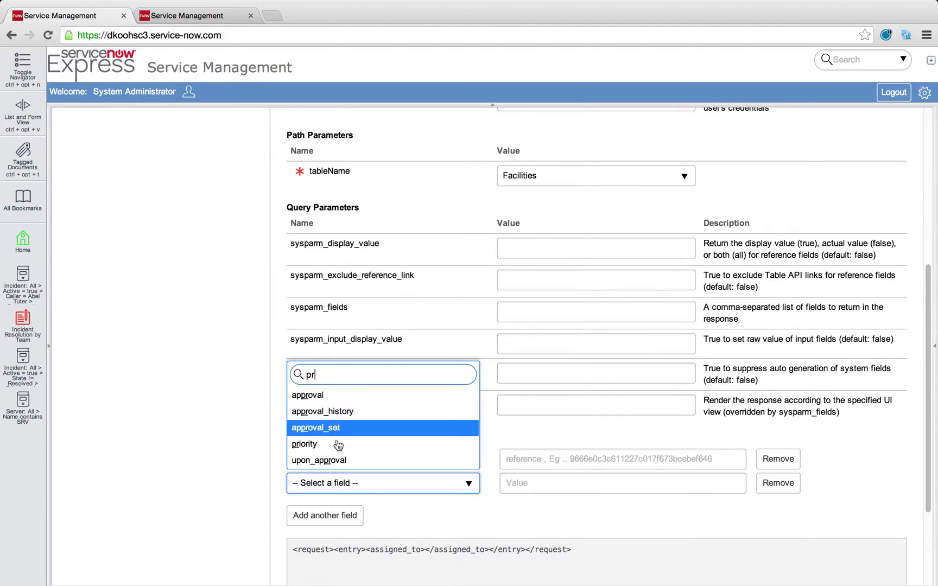
click(336, 445)
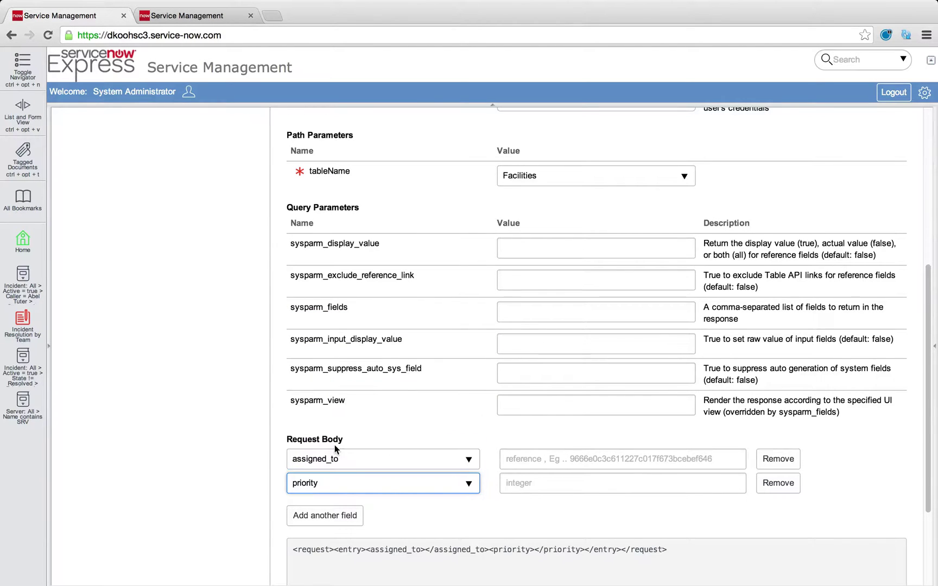
click(329, 516)
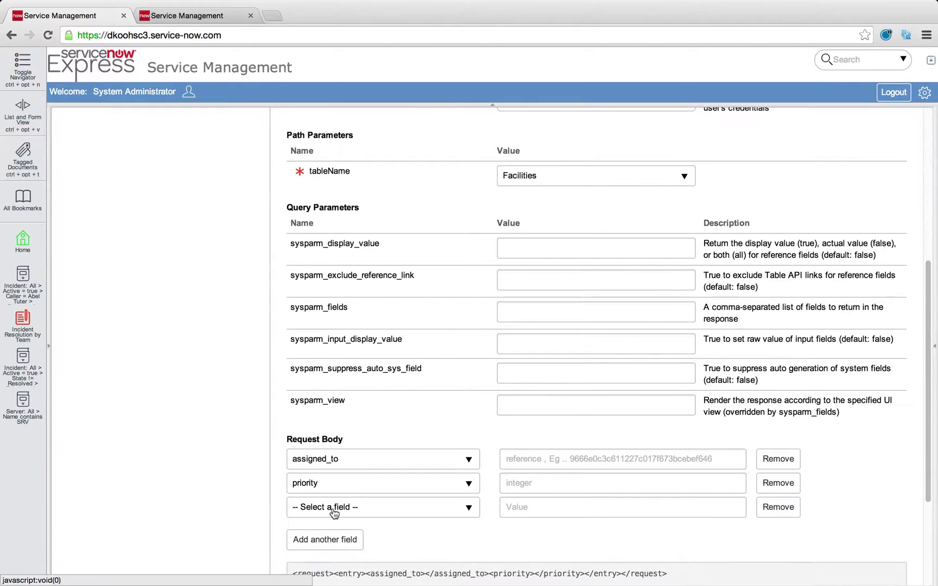
click(333, 508)
text(lo)
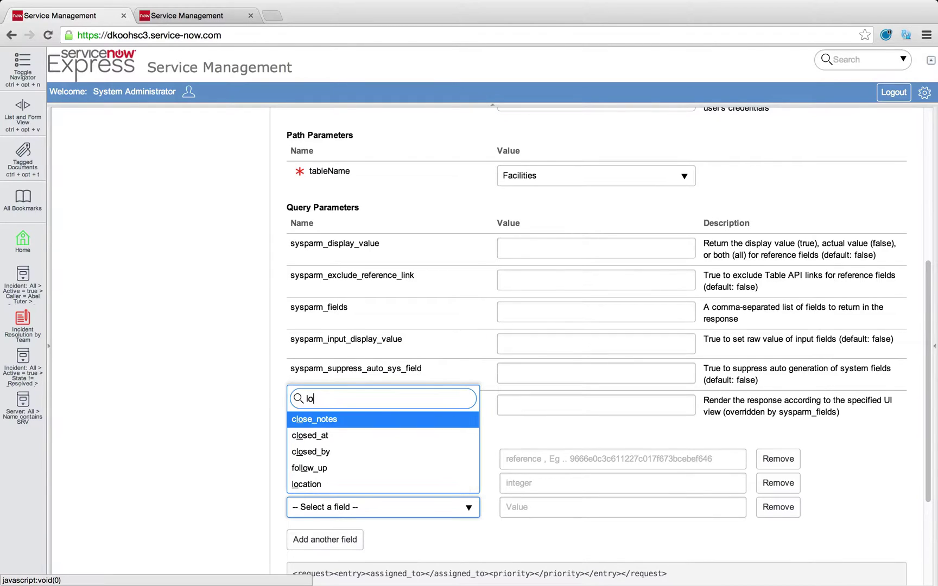
click(325, 485)
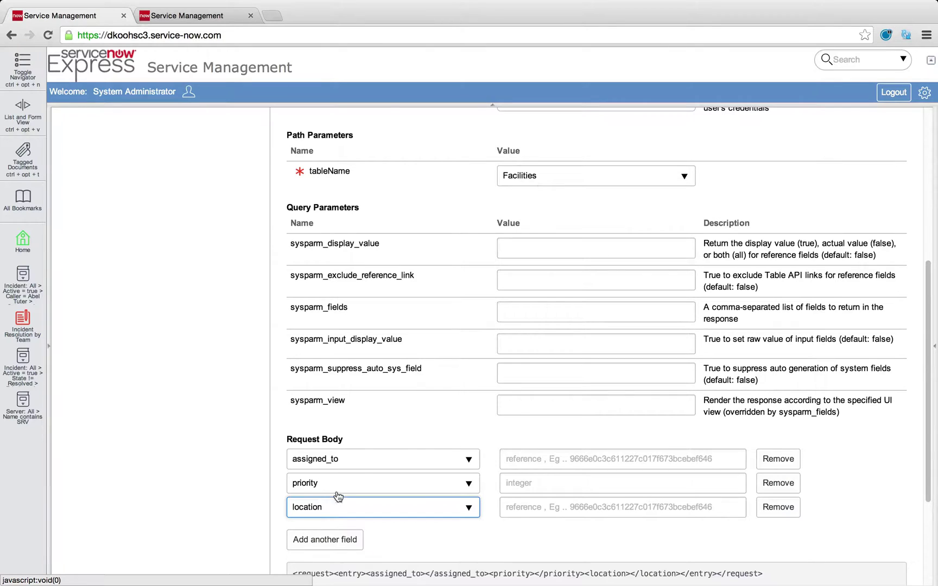
Set the request body values to VARASSIGNEDTO for assigned_to, VARPRIORITY for priority and VARLOCATION for location
scroll(646, 436, down, 3)
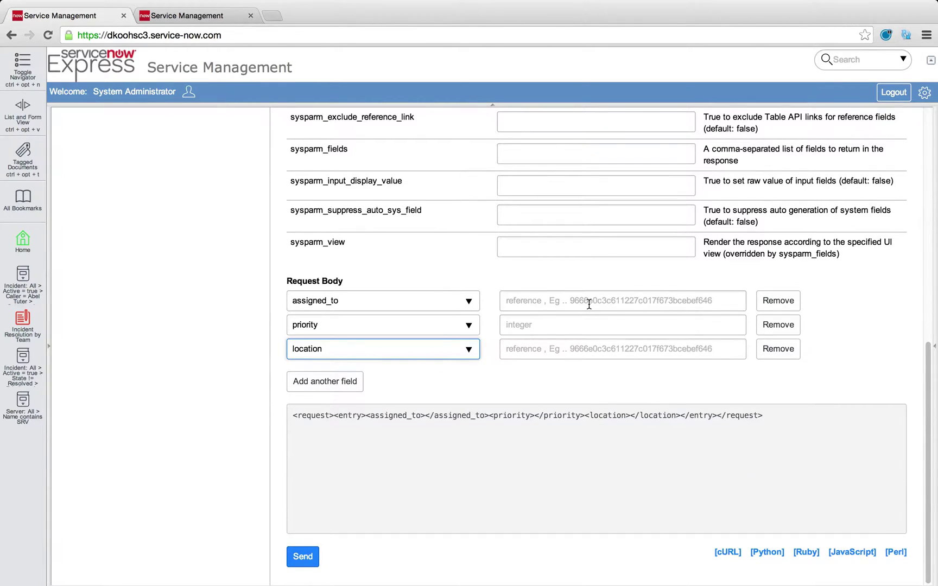
click(592, 302)
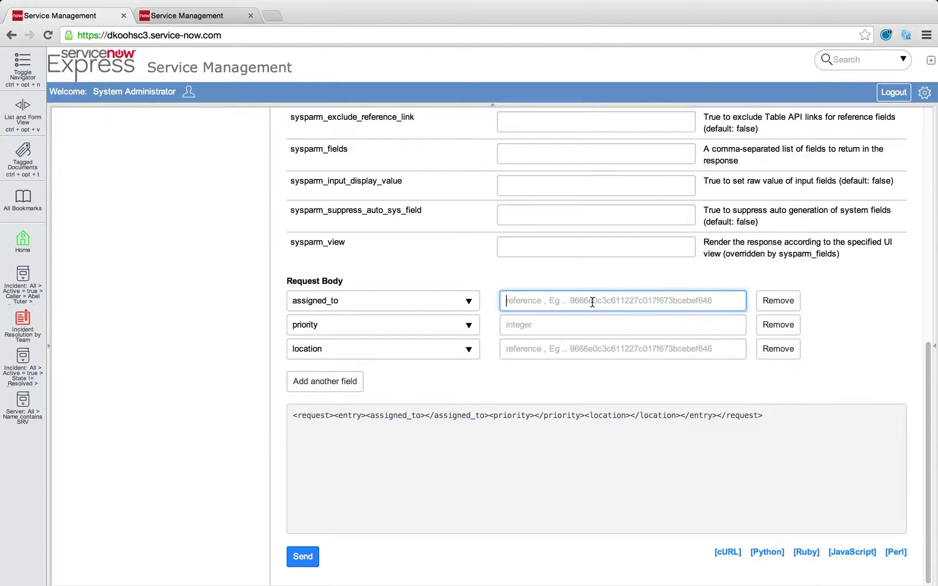
text(VAR)
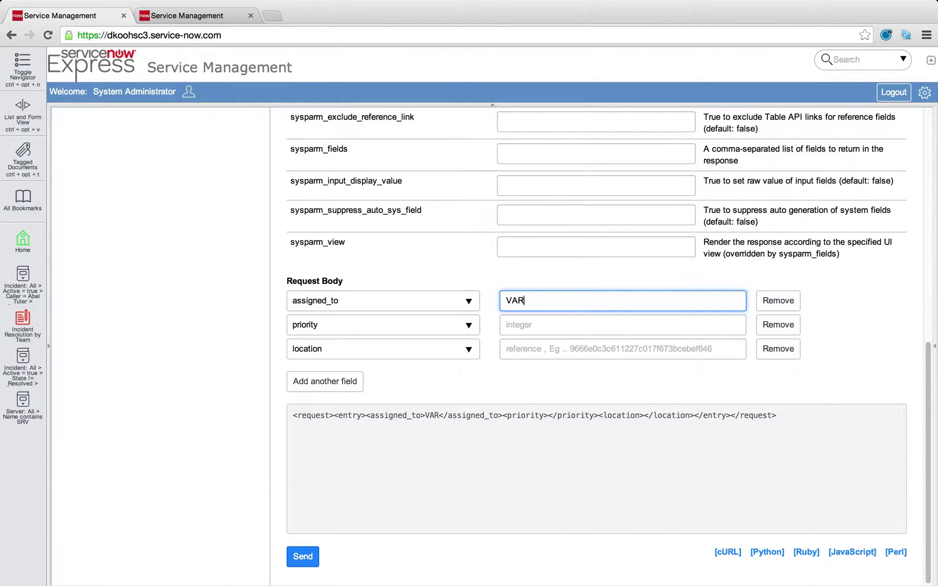
text(ASSIGNEDTO)
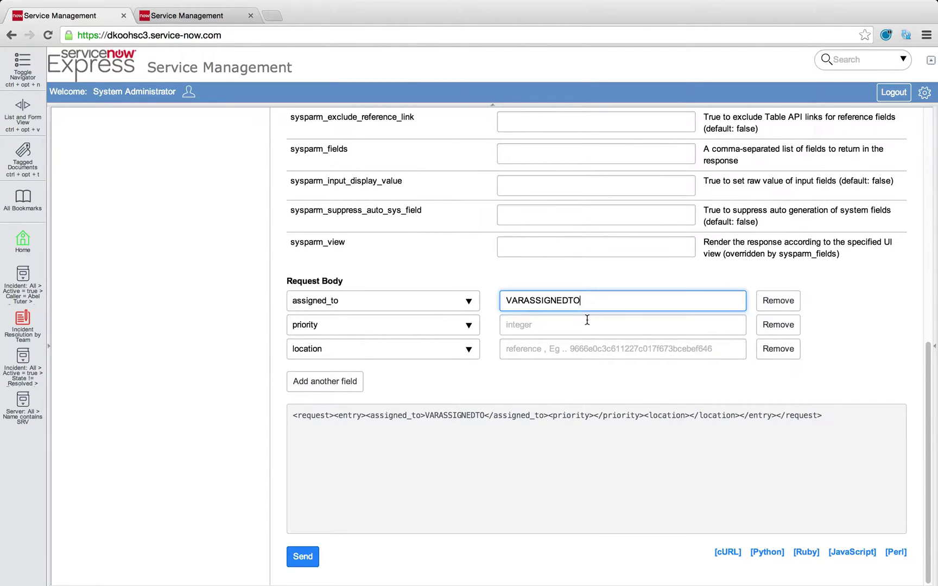
click(587, 320)
text(VARPRIORI)
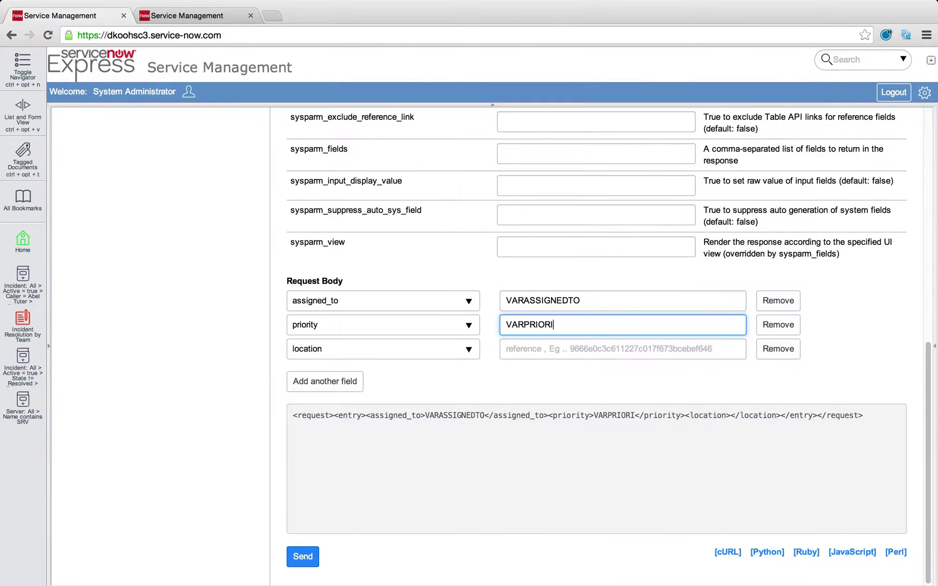
text(TY)
click(581, 349)
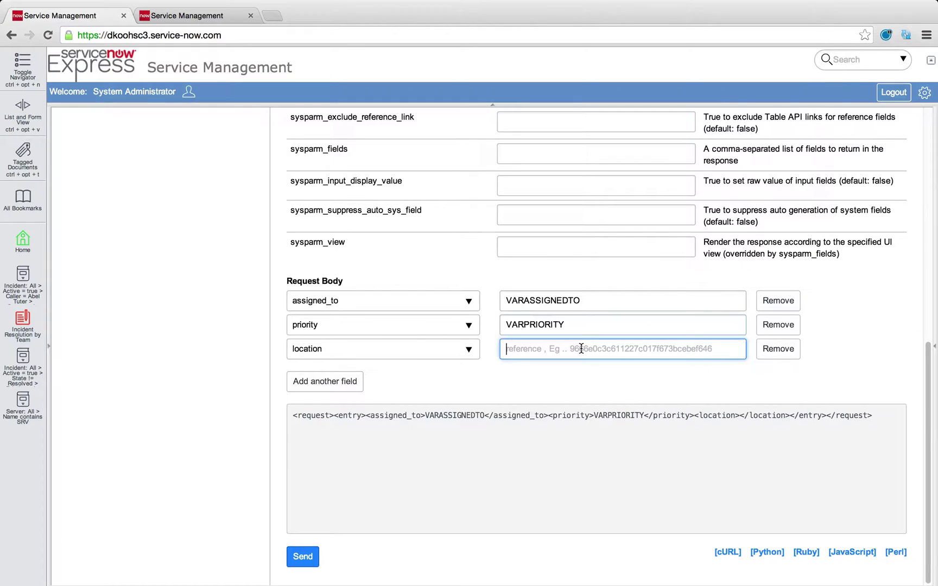
text(VARLOCATION)
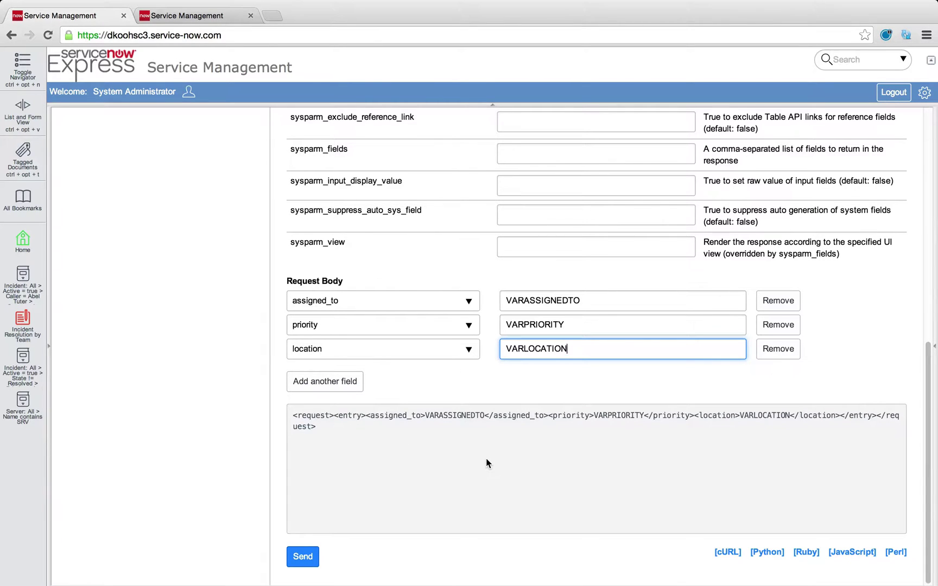
Review the Python code sample for the Facilities record request, examining its headers and the VARASSIGNEDTO, VARPRIORITY and VARLOCATION placeholders, and close it
scroll(486, 461, up, 7)
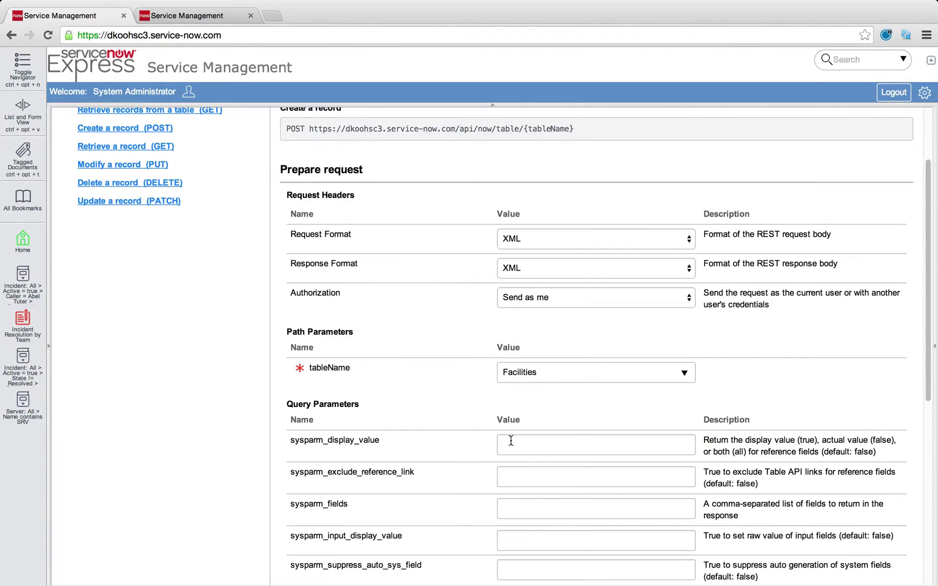
scroll(511, 441, down, 7)
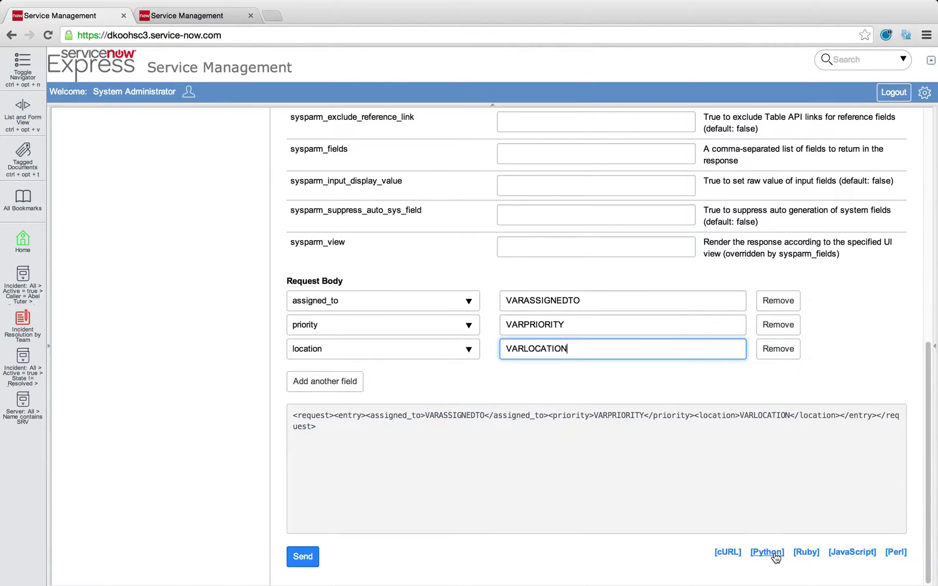
click(767, 552)
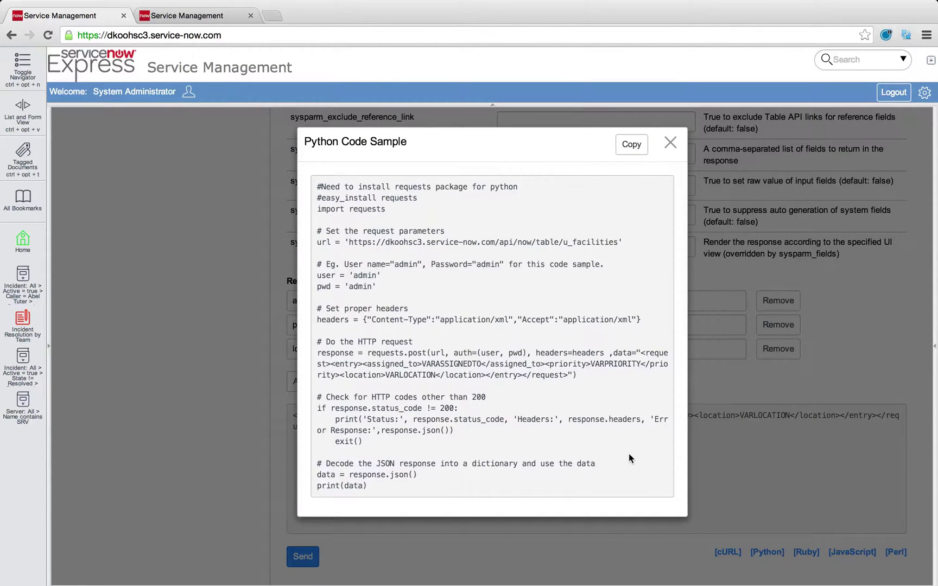
drag(449, 319, 504, 319)
click(571, 359)
drag(423, 360, 482, 365)
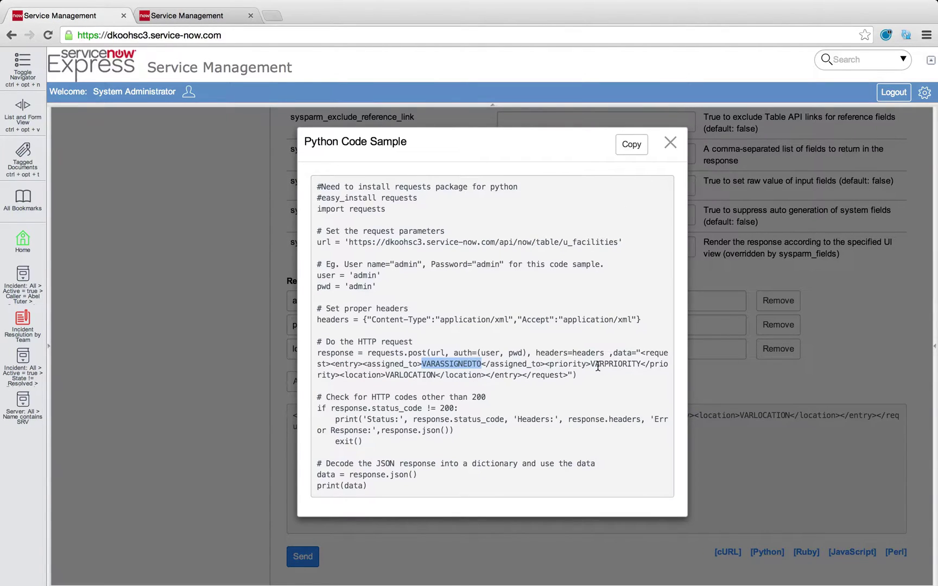
drag(591, 364, 627, 364)
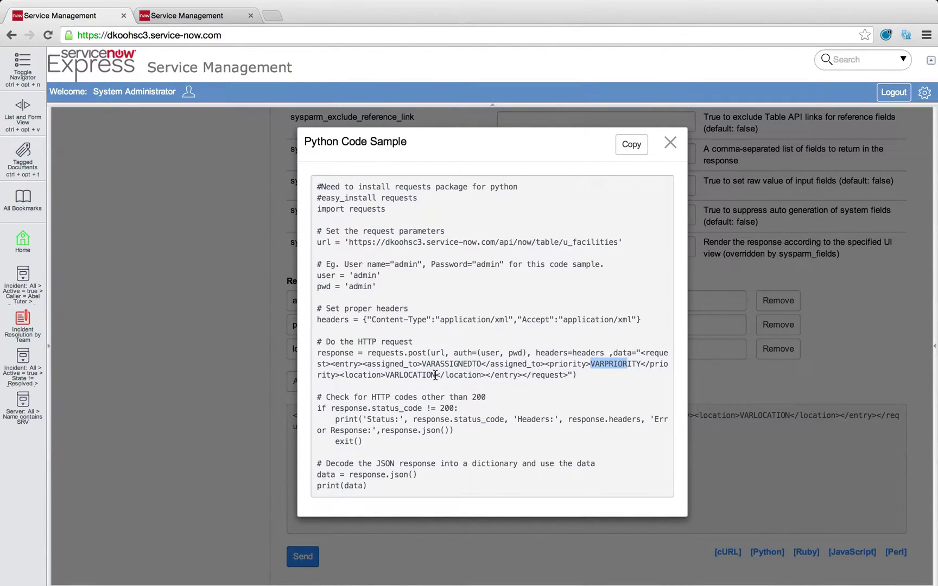
drag(436, 375, 386, 376)
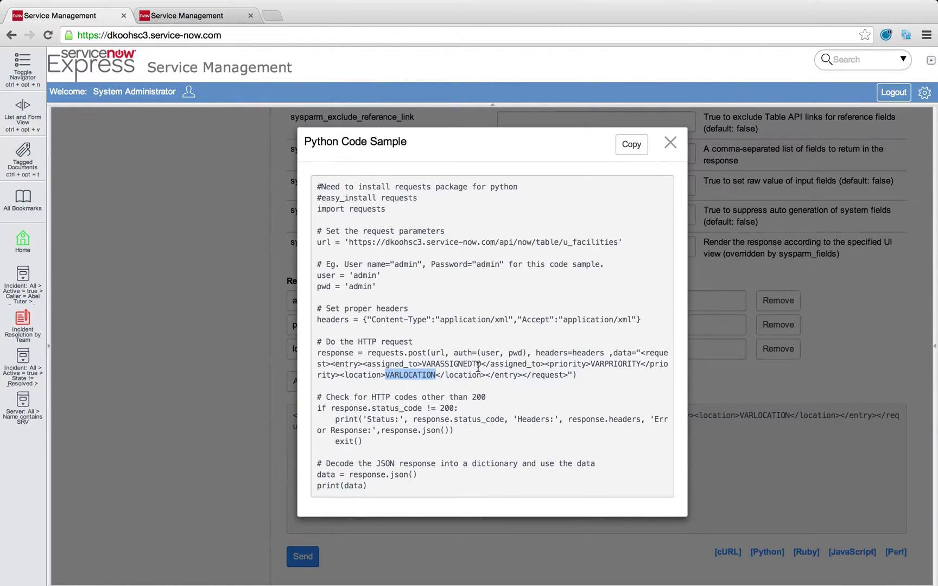
drag(482, 364, 423, 367)
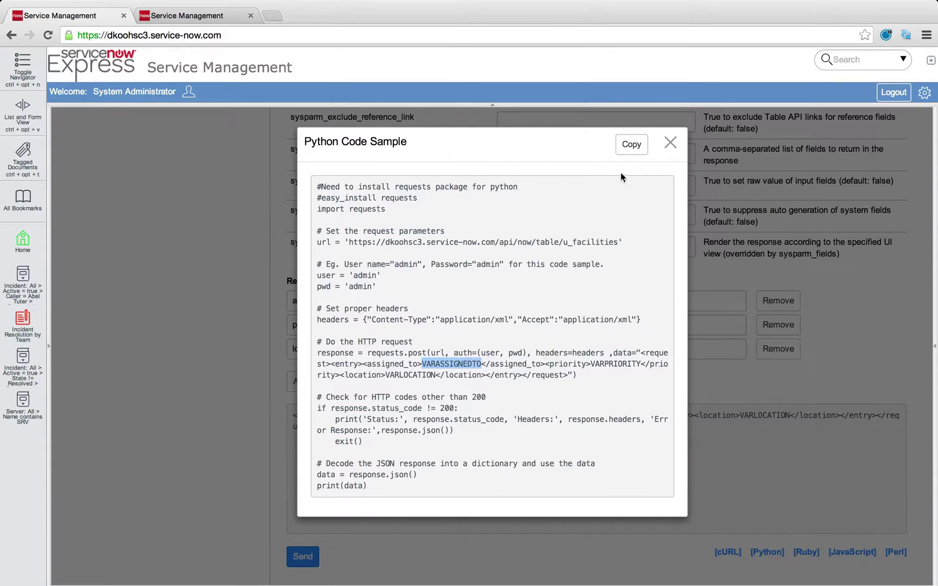
click(671, 142)
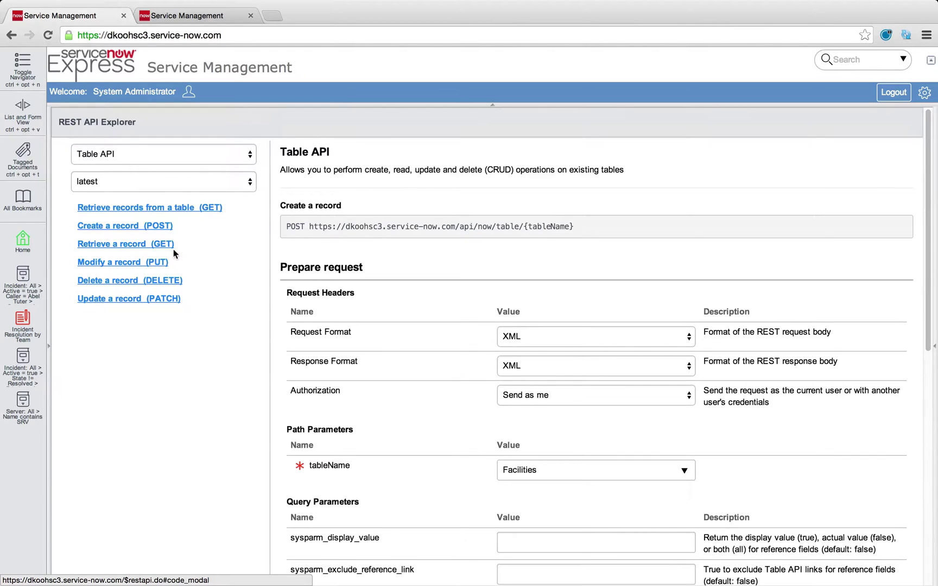
Start a Retrieve a record (GET) request and choose Software as its tableName
click(154, 246)
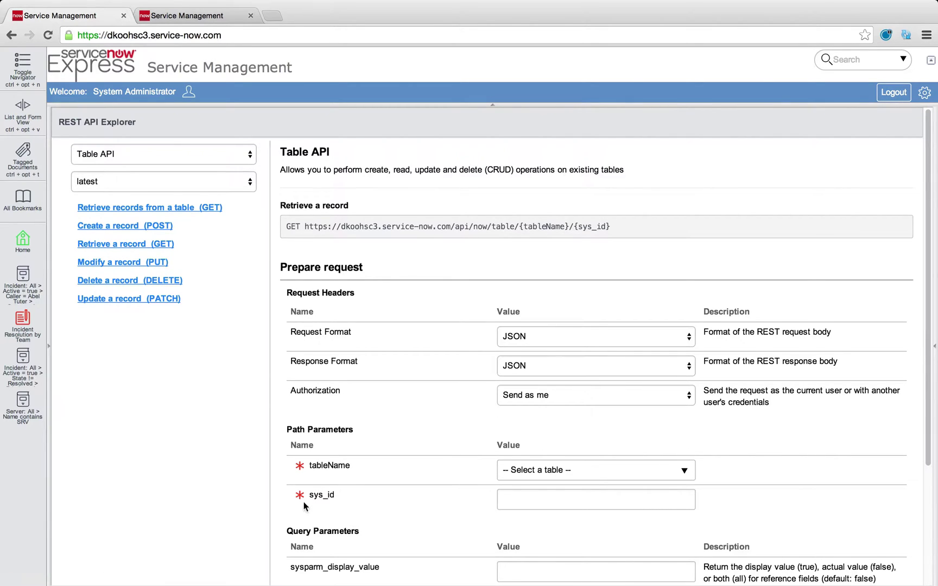
click(326, 496)
click(347, 500)
click(526, 471)
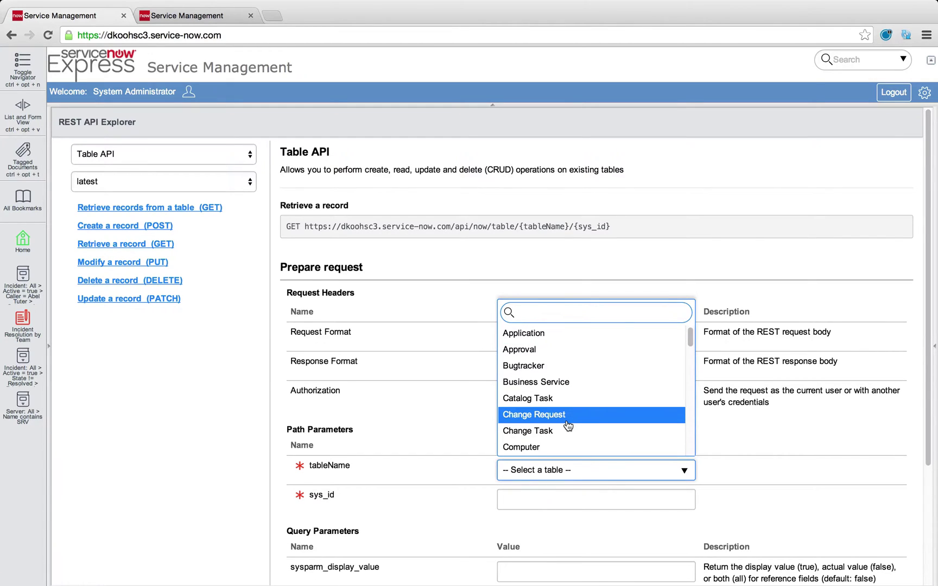
text(f)
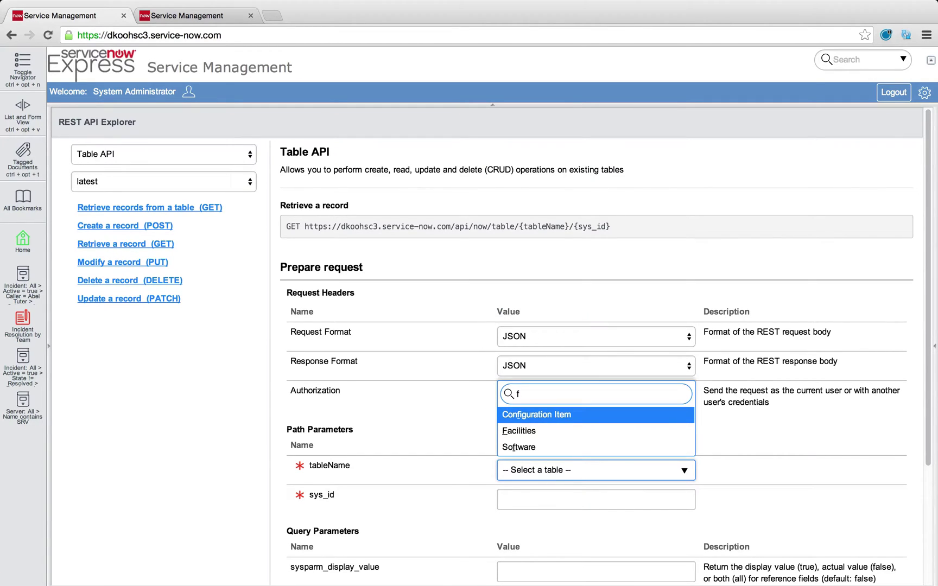
click(554, 447)
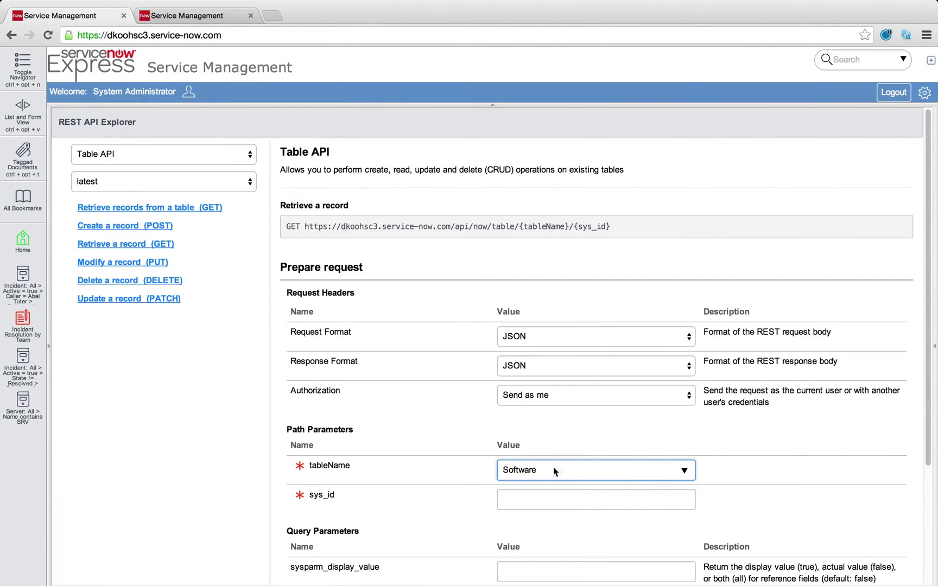
In the other Service Management browser tab, find the Software module and open the 3D Pinball record
click(549, 497)
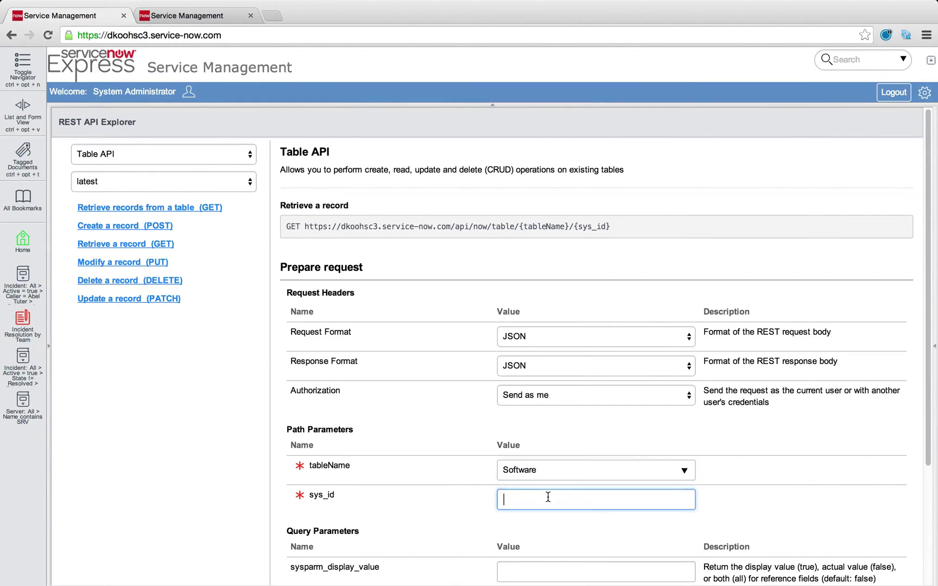
click(204, 18)
click(121, 118)
text(software)
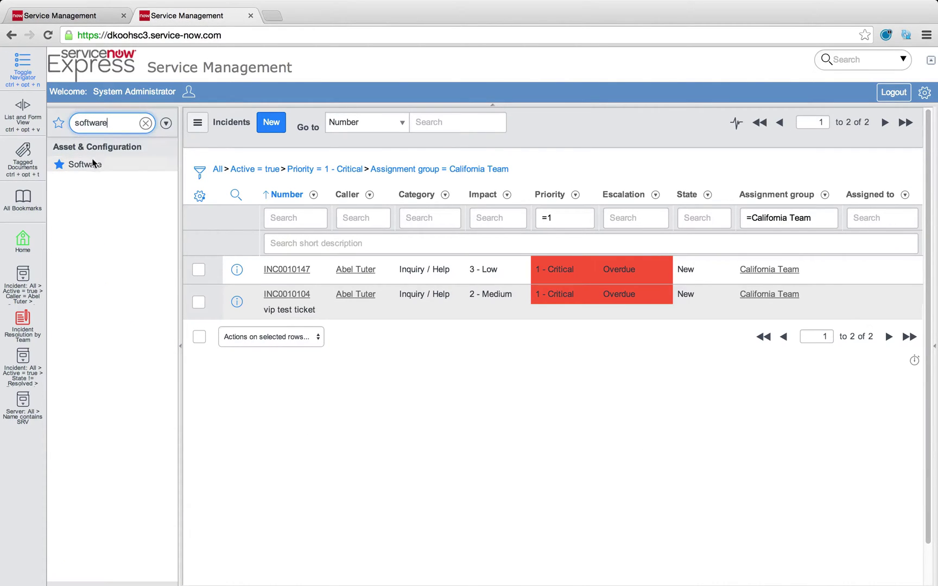
click(89, 164)
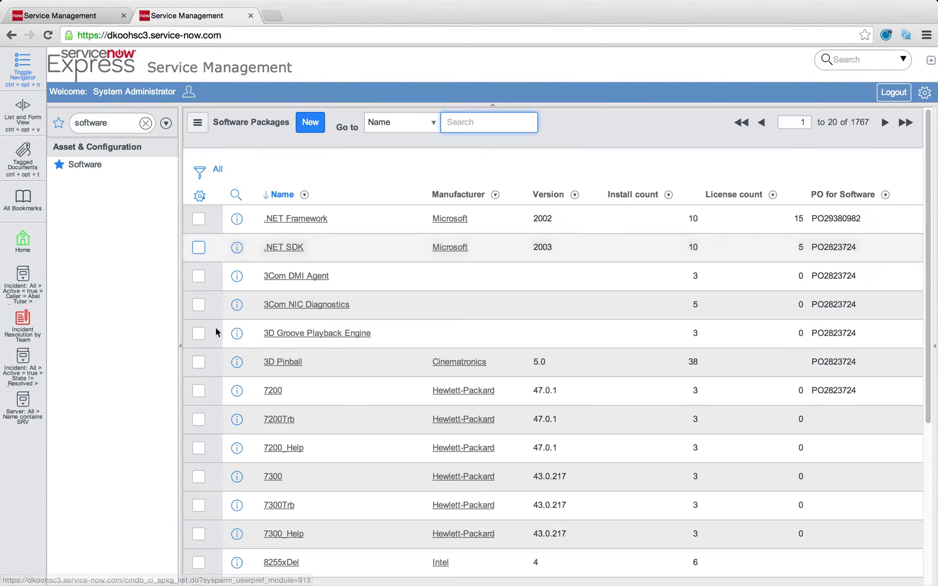
click(237, 362)
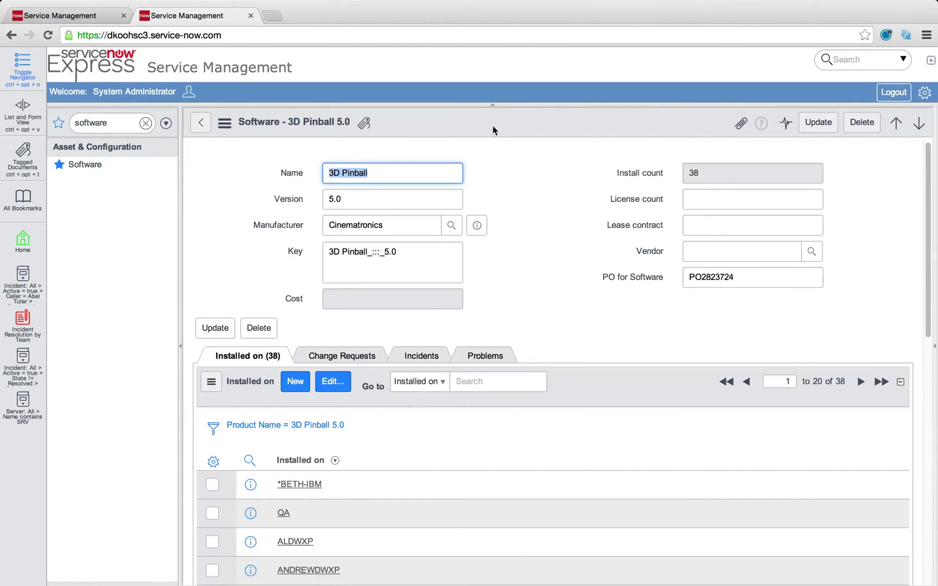
Copy the 3D Pinball record's sys_id and paste it as the sys_id path parameter in the REST API Explorer request
right_click(487, 129)
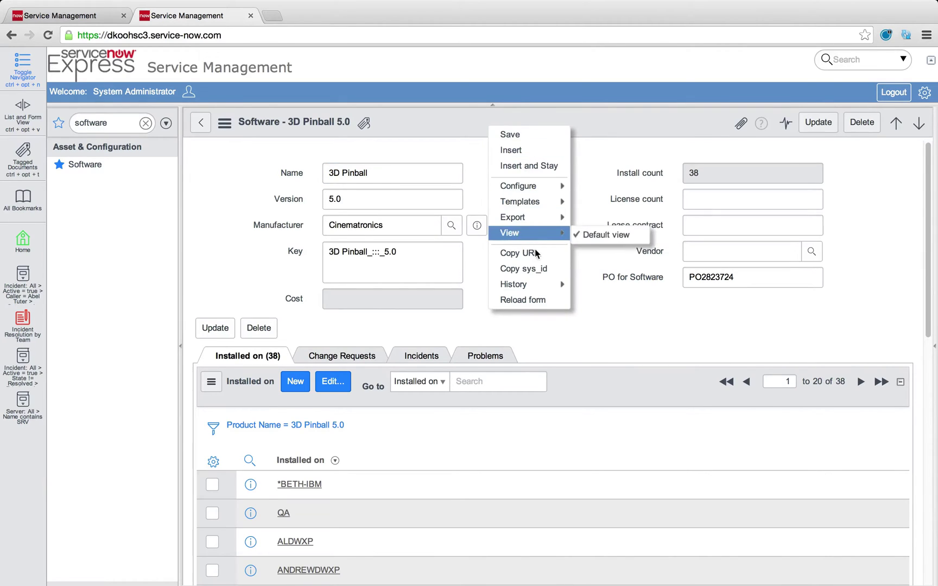
click(530, 268)
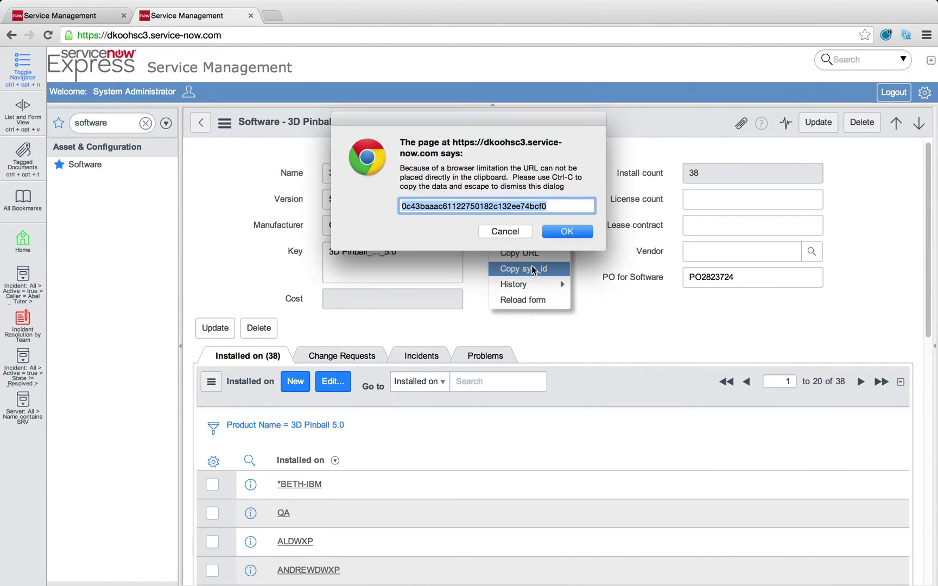
click(523, 231)
click(99, 19)
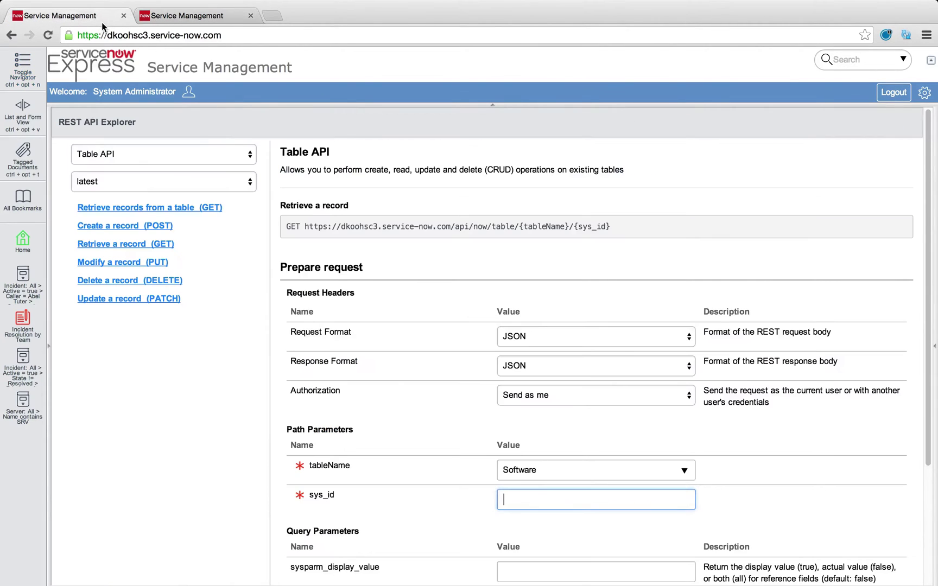
key(super+v)
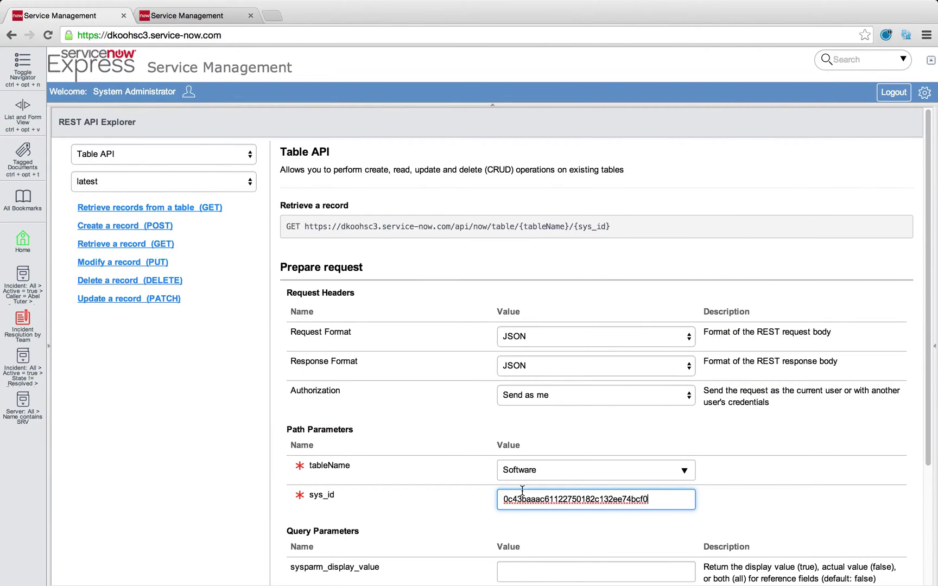
click(746, 464)
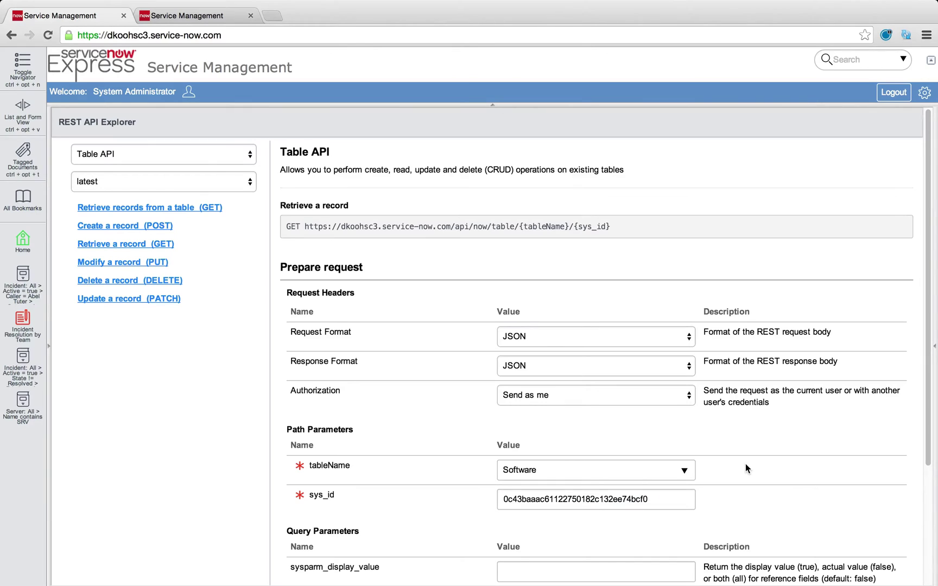
Send the GET request for the 3D Pinball software record with the query parameters left blank
scroll(746, 465, down, 2)
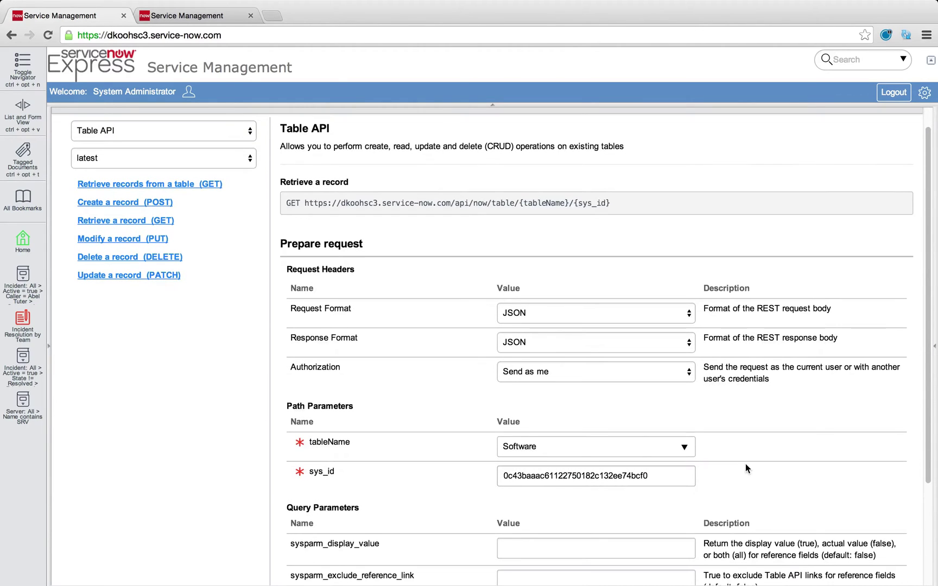
scroll(745, 464, down, 5)
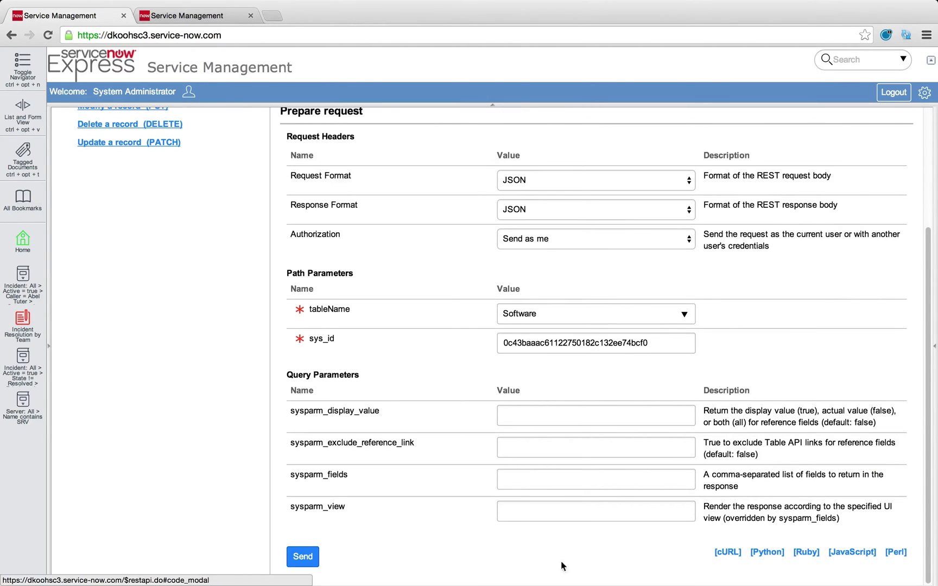
click(311, 563)
Examine the request URI, the response headers and the JSON response body returned for the software record
scroll(680, 310, down, 12)
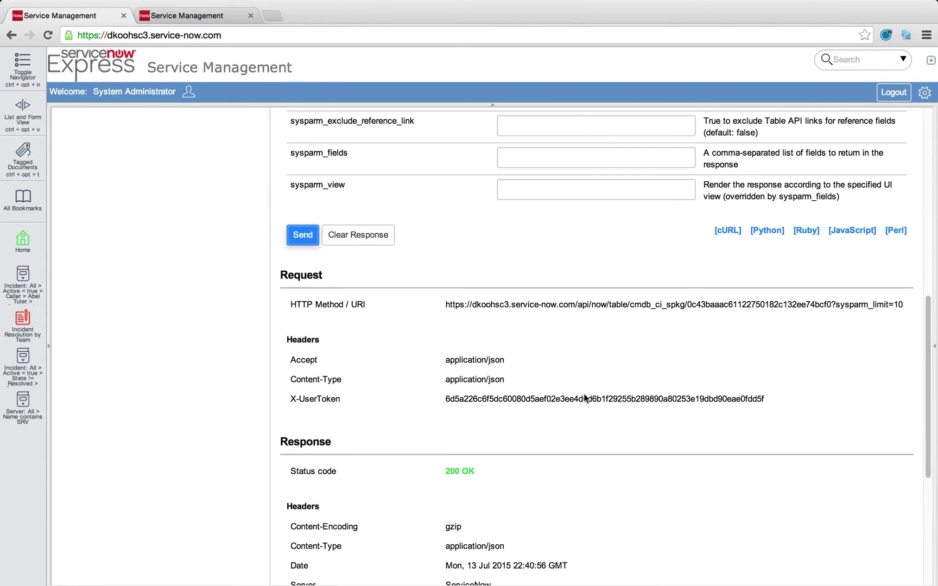
scroll(553, 417, down, 9)
scroll(553, 416, down, 5)
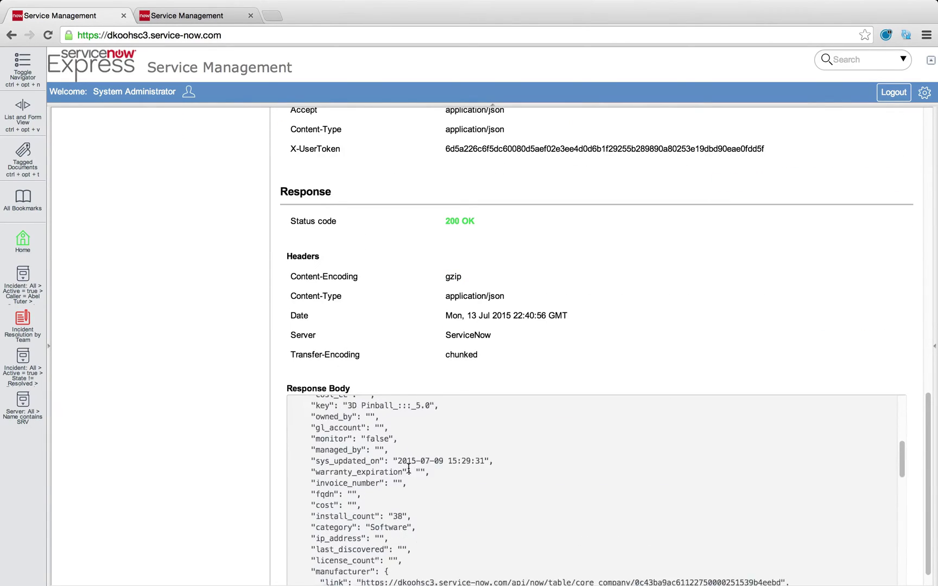
scroll(409, 468, down, 5)
scroll(408, 470, up, 5)
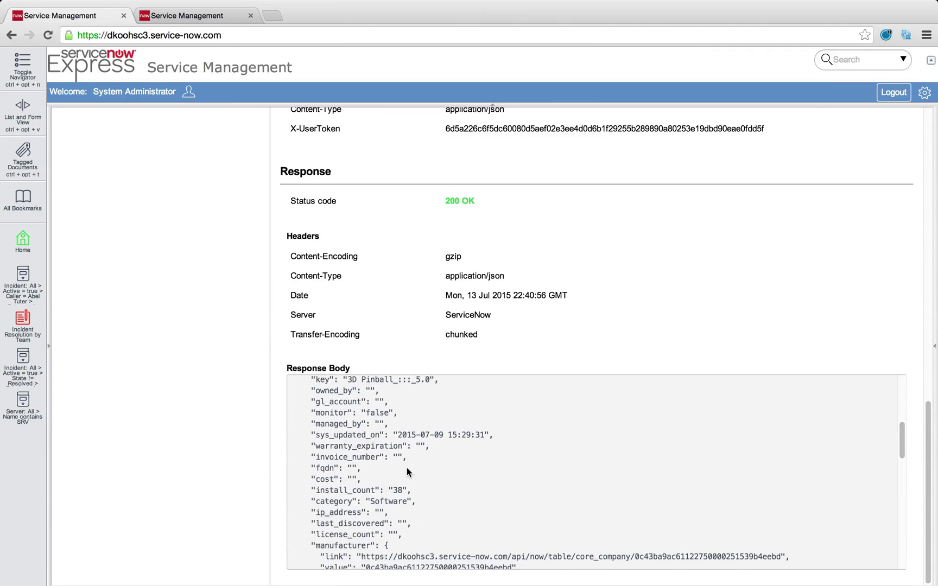
scroll(407, 468, up, 5)
scroll(407, 468, up, 2)
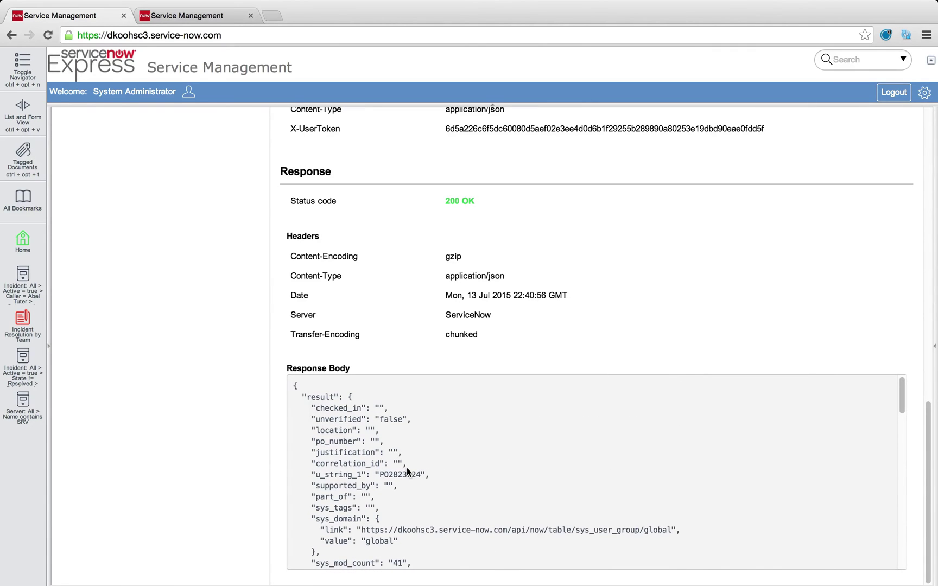